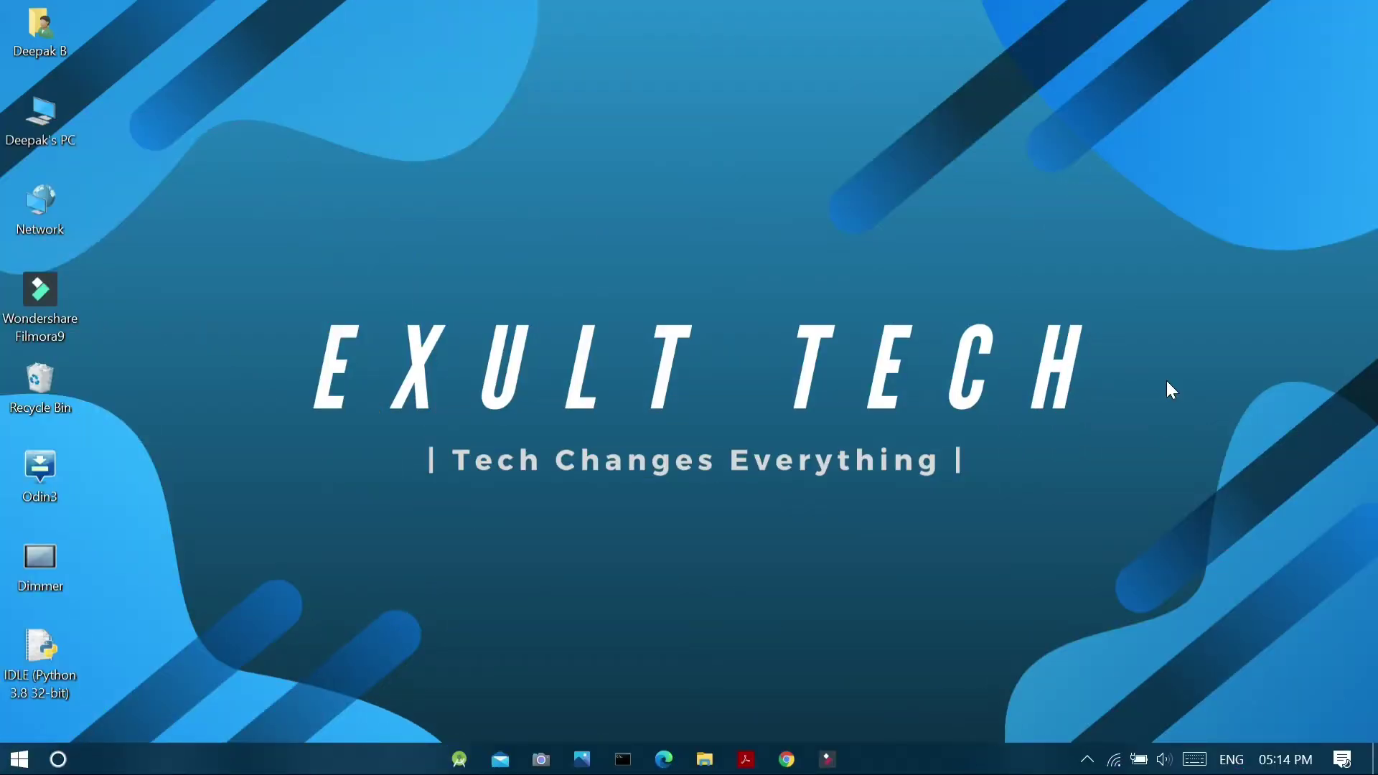
# Bring up Windows Settings and navigate to Devices, then the Mouse page
pyautogui.press('super+i')
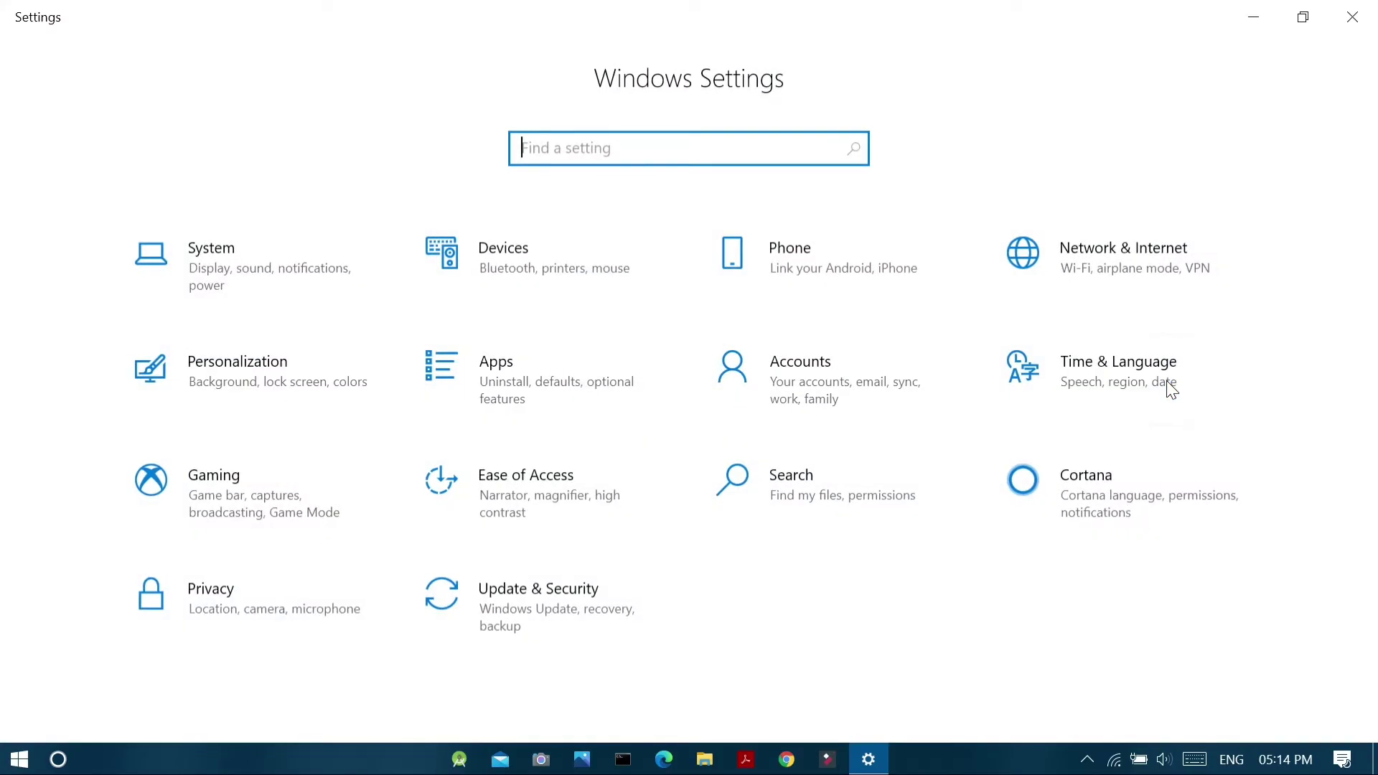
pyautogui.click(561, 259)
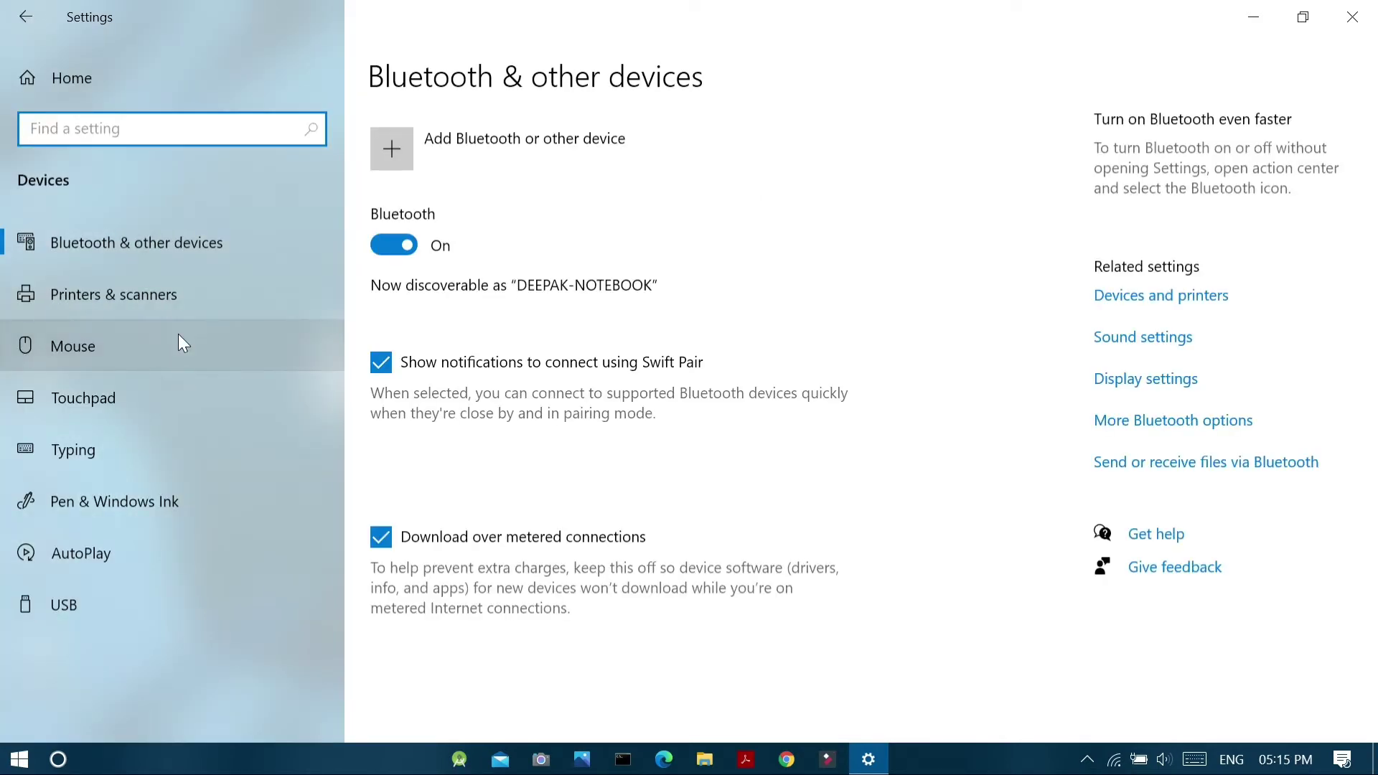
pyautogui.click(183, 343)
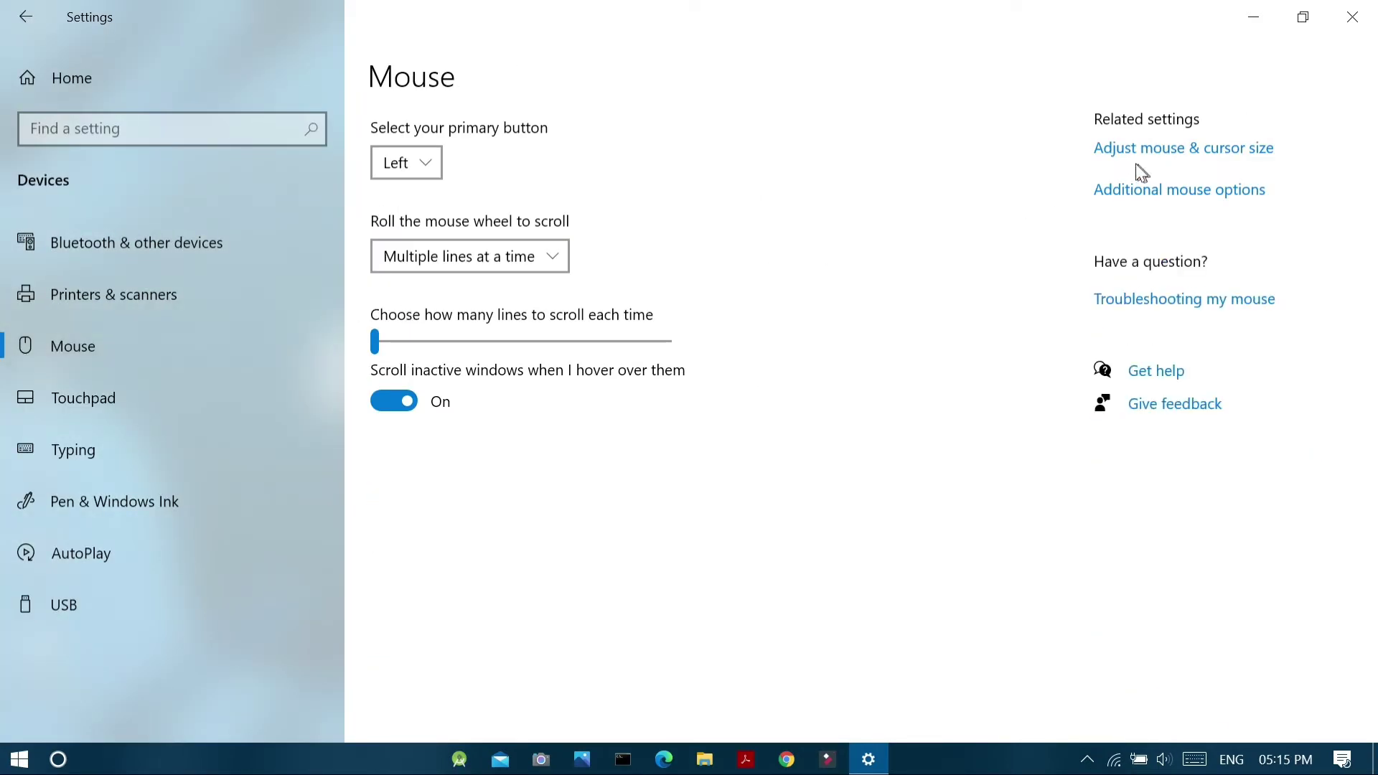
# On the Cursor & pointer page, try a black pointer, then a custom yellow and orange colour
pyautogui.click(1190, 150)
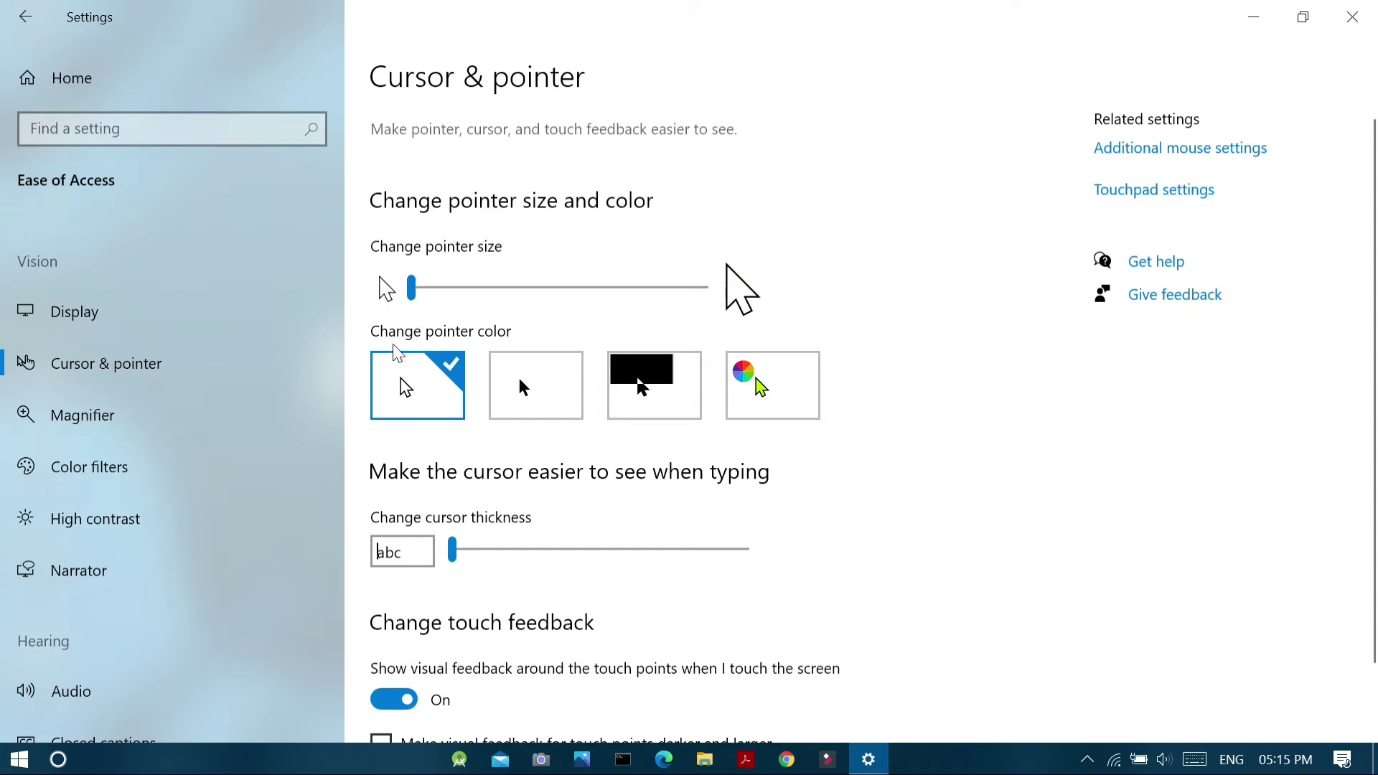
pyautogui.click(517, 391)
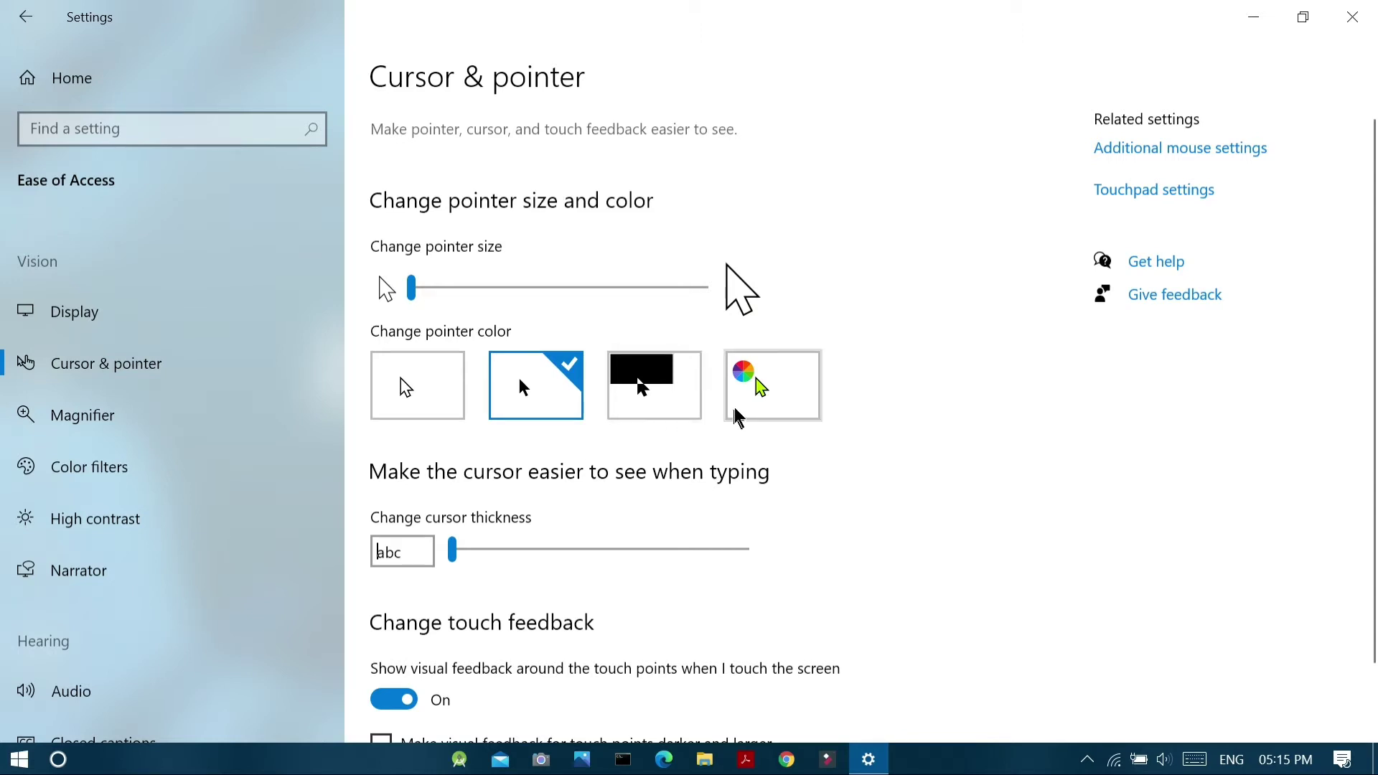
pyautogui.click(750, 398)
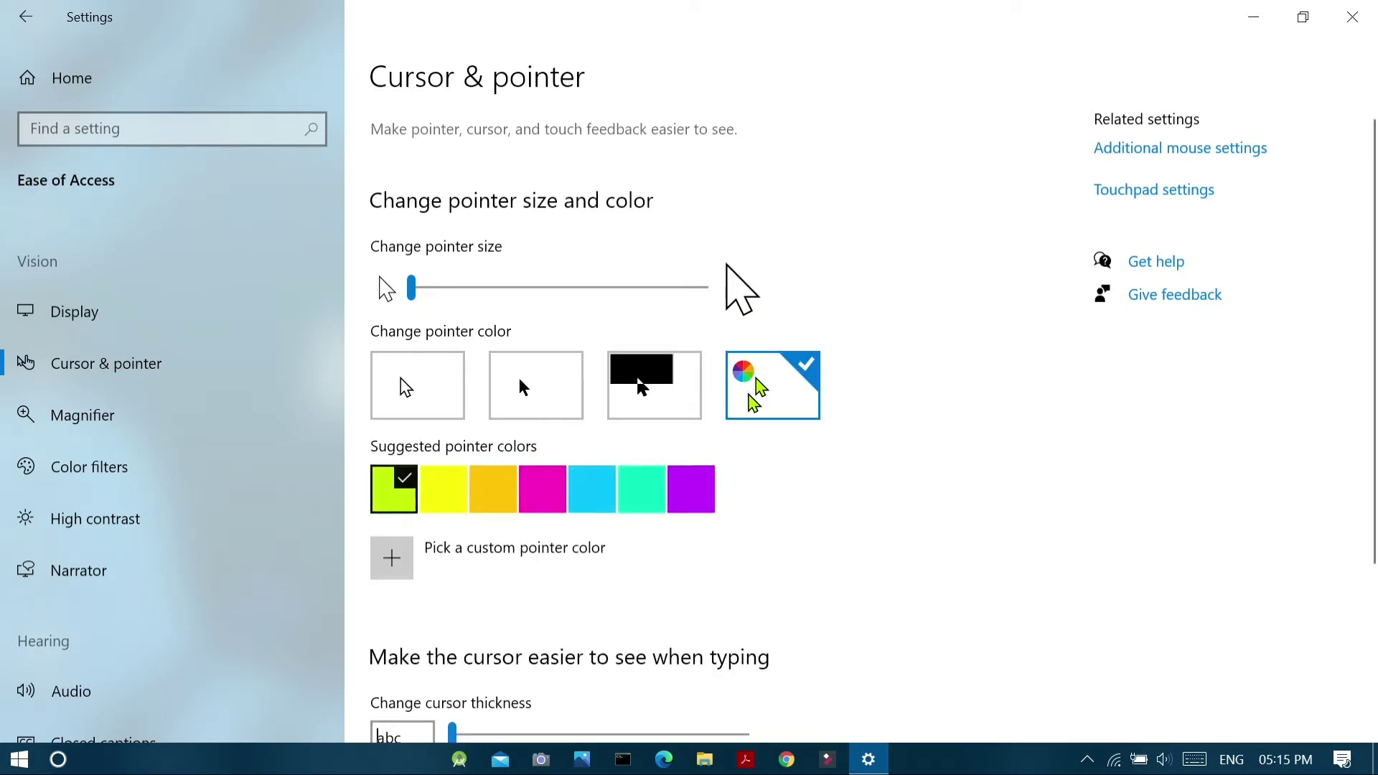
pyautogui.click(452, 493)
pyautogui.click(479, 496)
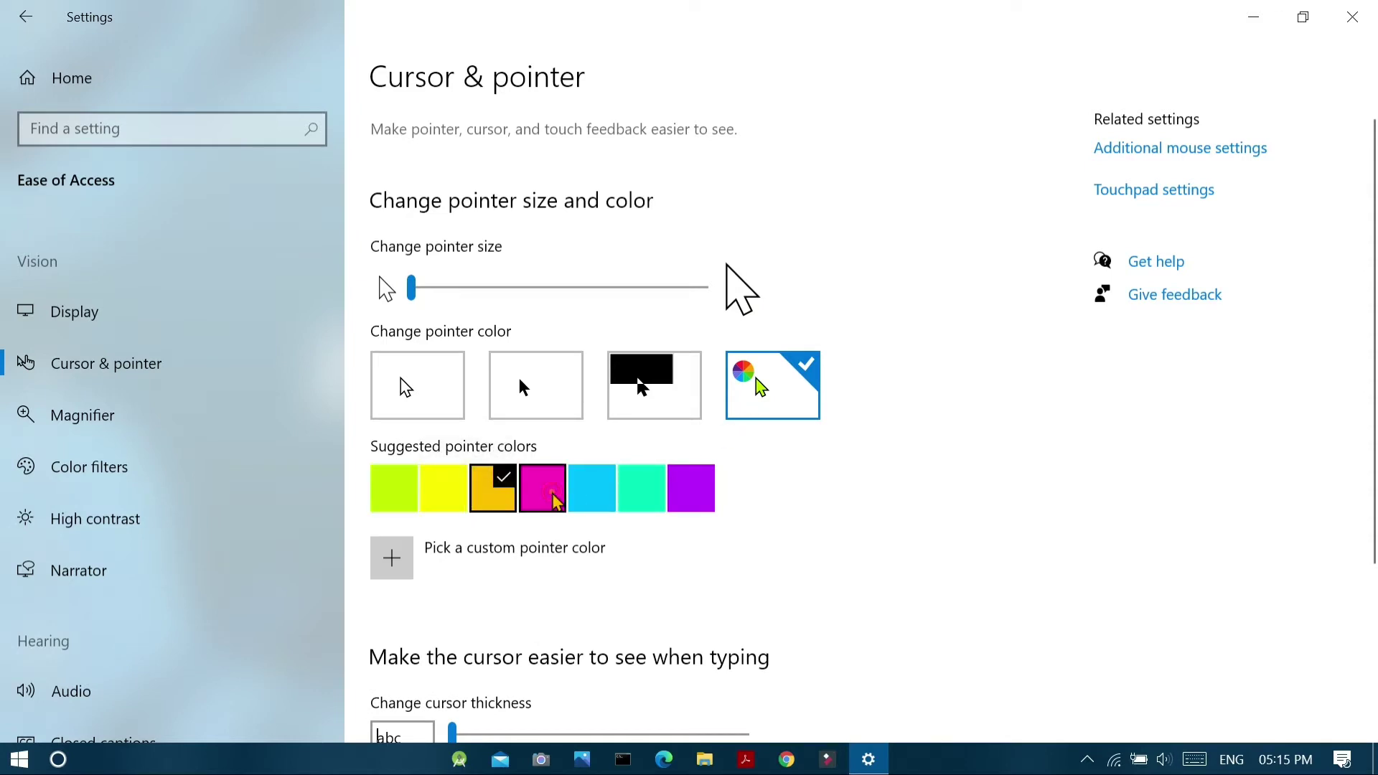
# Try purple, add a light blue custom pointer colour, then revert the pointer to white
pyautogui.click(683, 495)
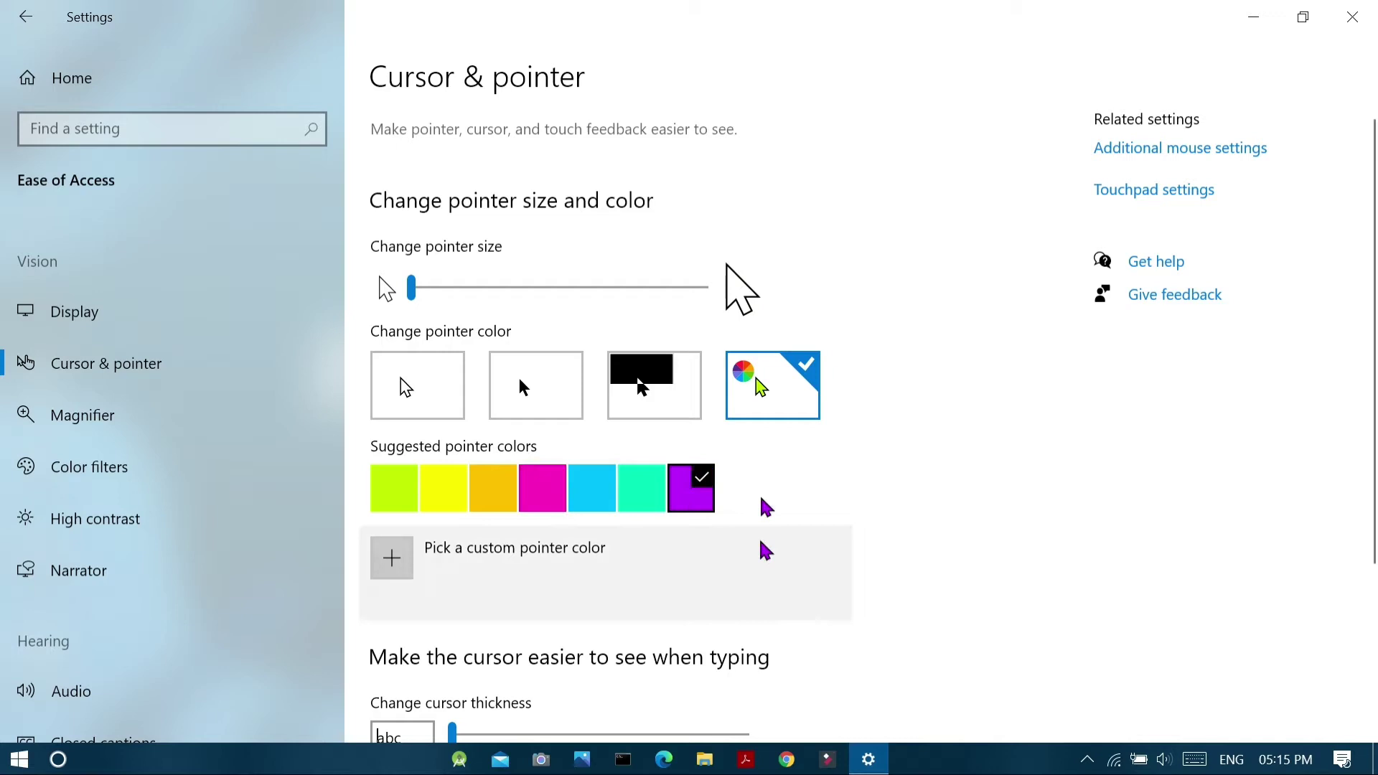
pyautogui.click(508, 546)
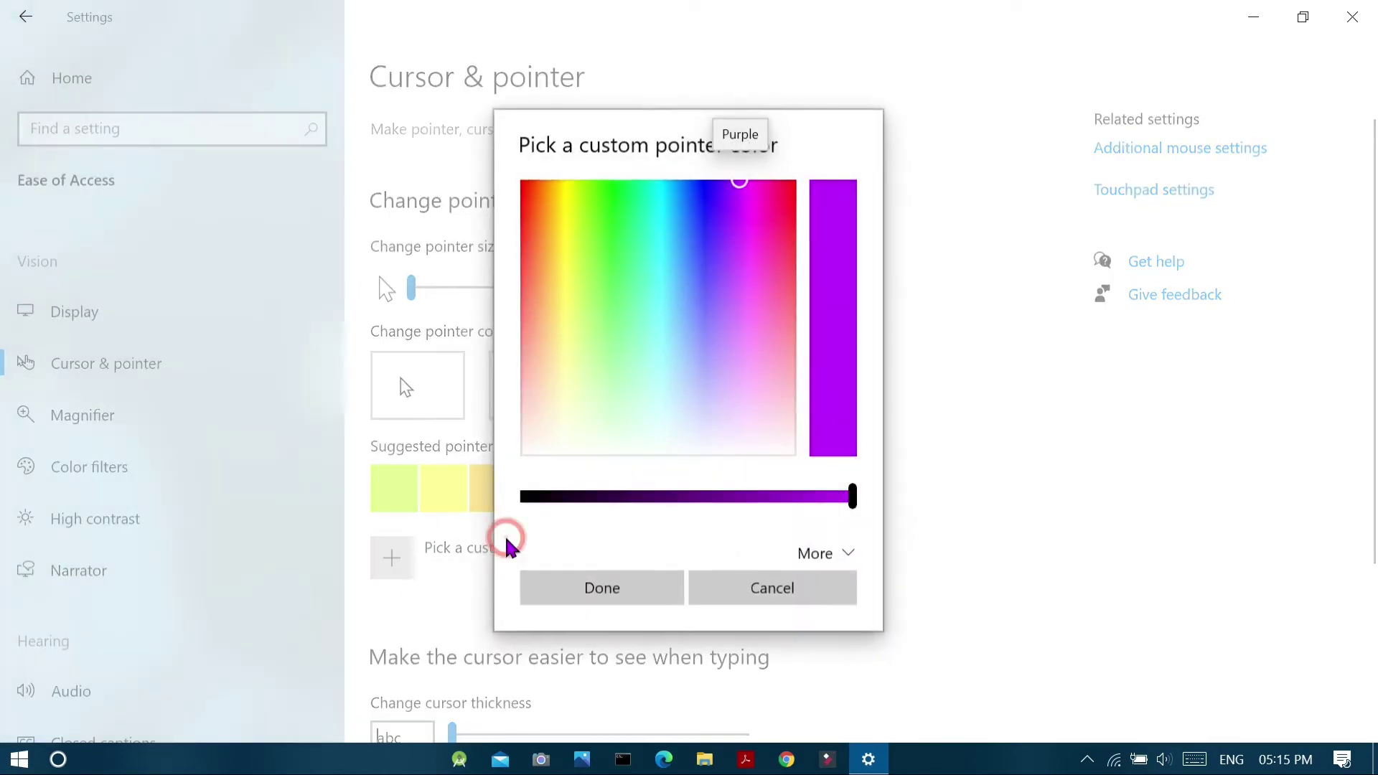
pyautogui.click(679, 309)
pyautogui.click(692, 284)
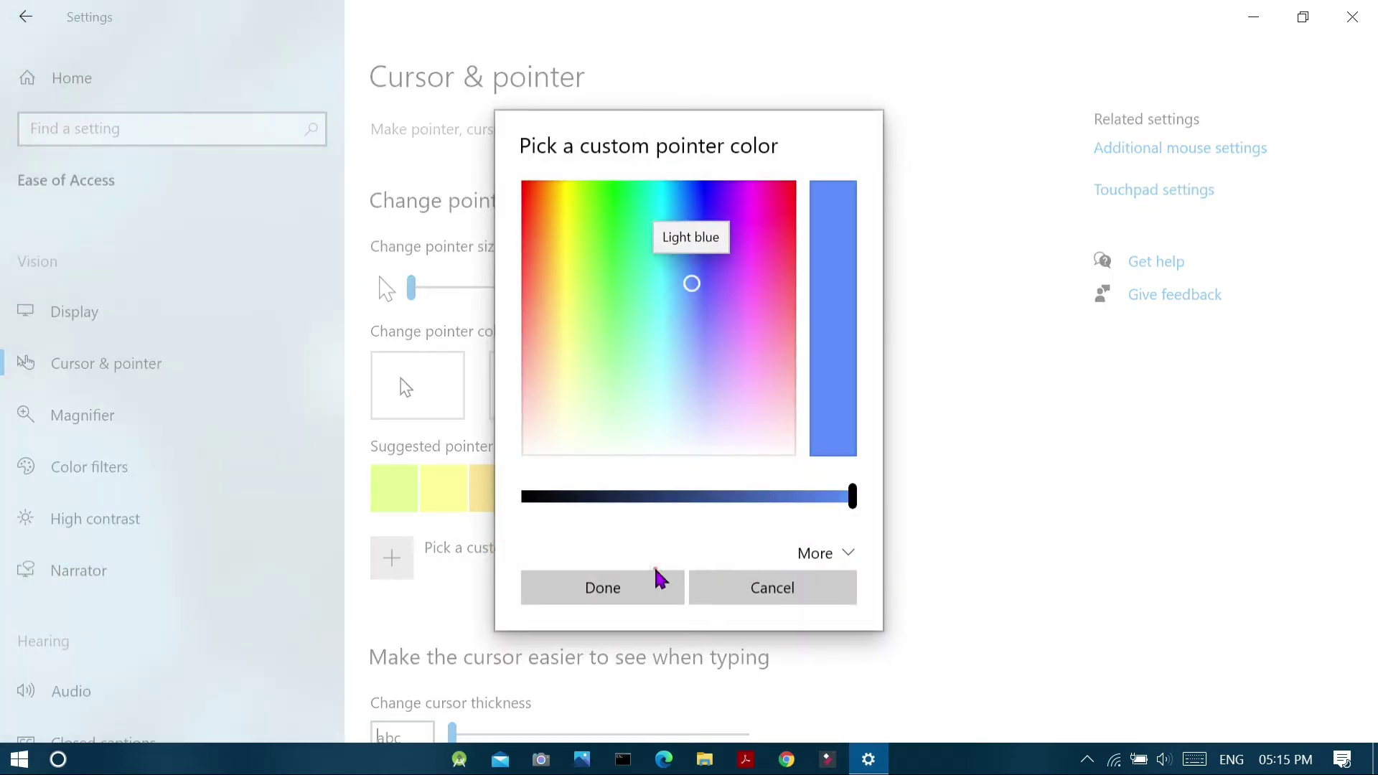
pyautogui.click(658, 592)
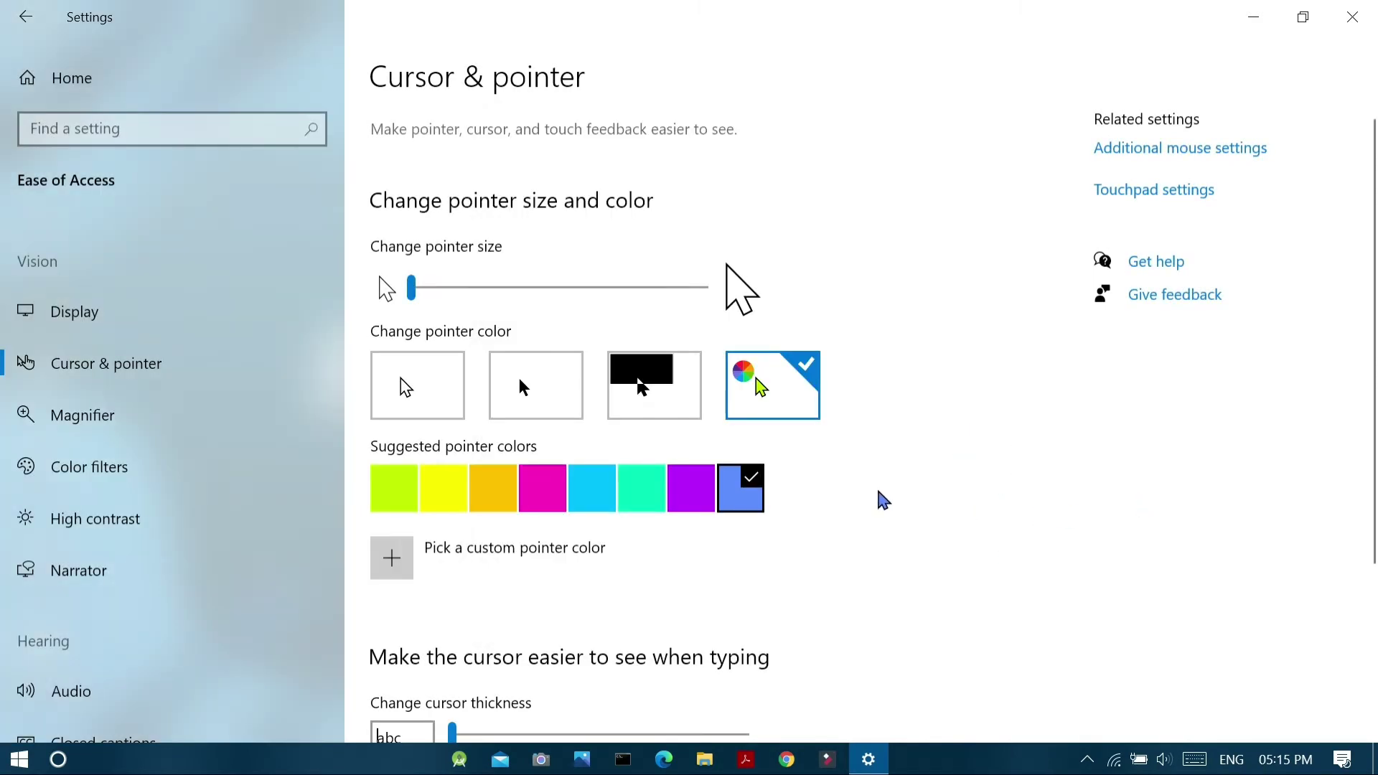
pyautogui.click(406, 384)
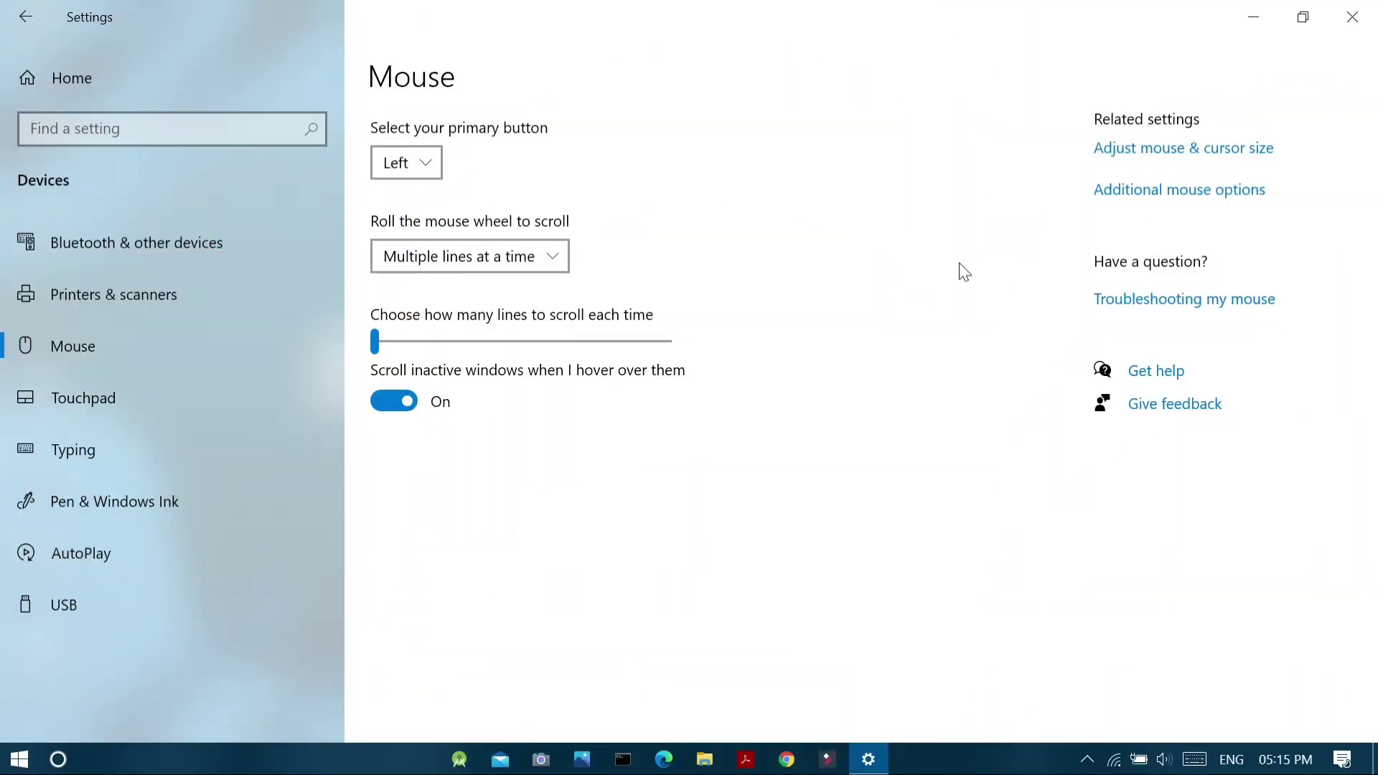
# In Mouse Properties' Pointers tab, preview the Windows Inverted, Windows Default (large) and Windows Black (extra large) schemes
pyautogui.click(1160, 208)
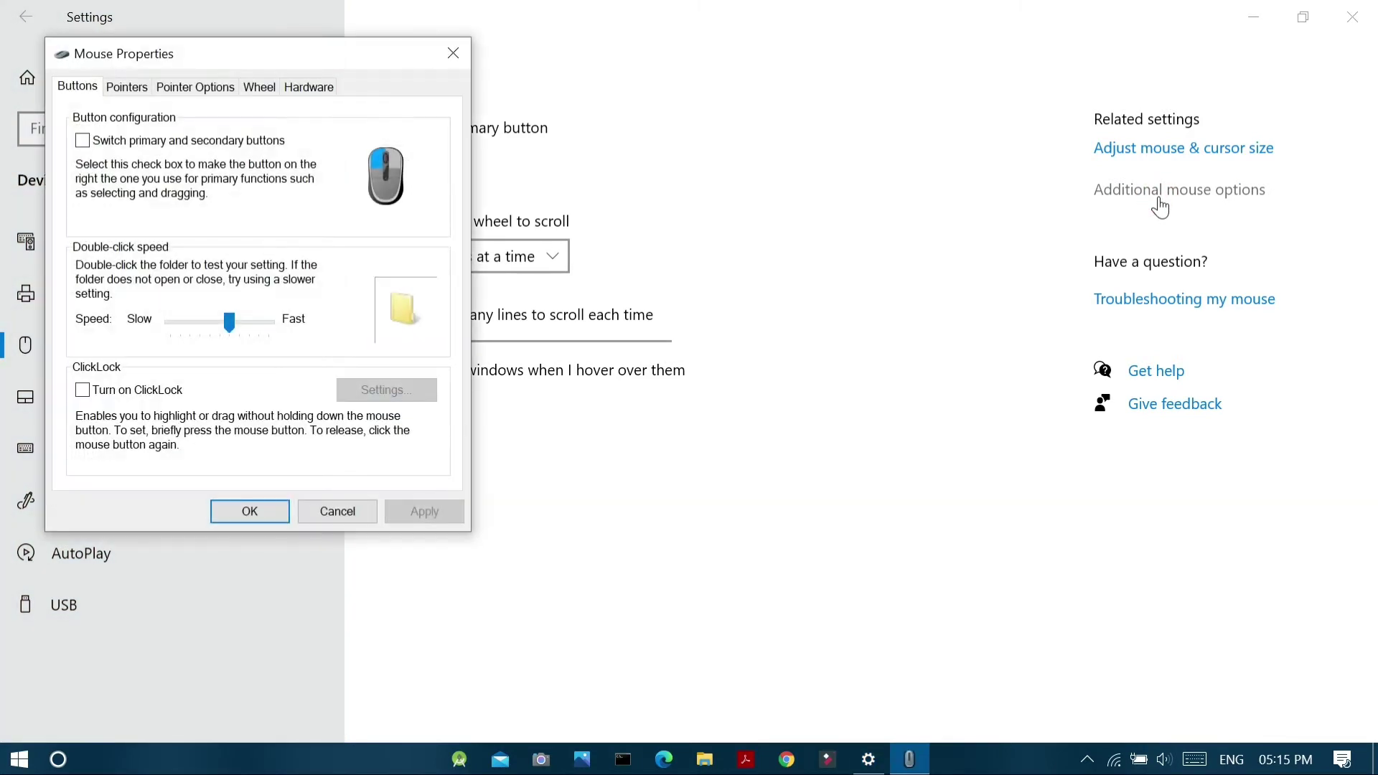
pyautogui.click(142, 89)
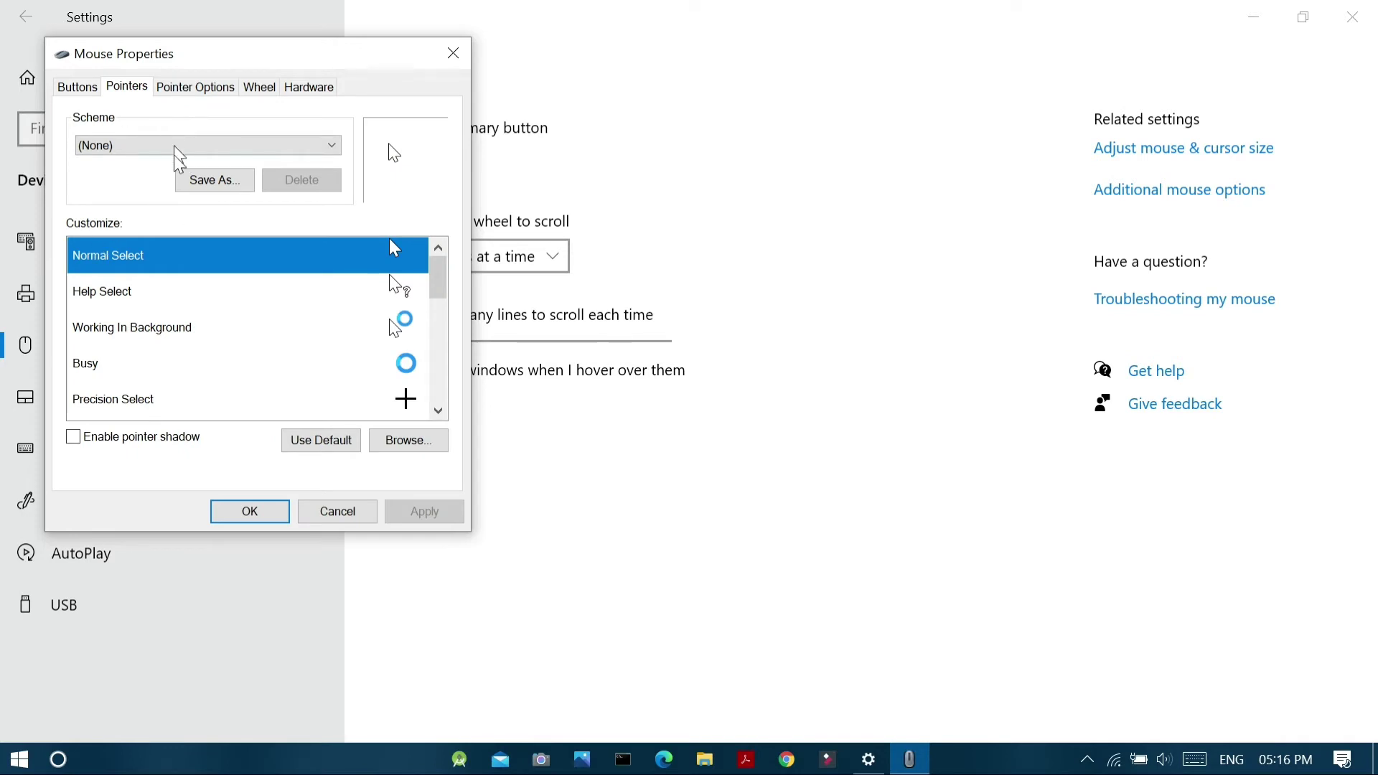
pyautogui.click(177, 149)
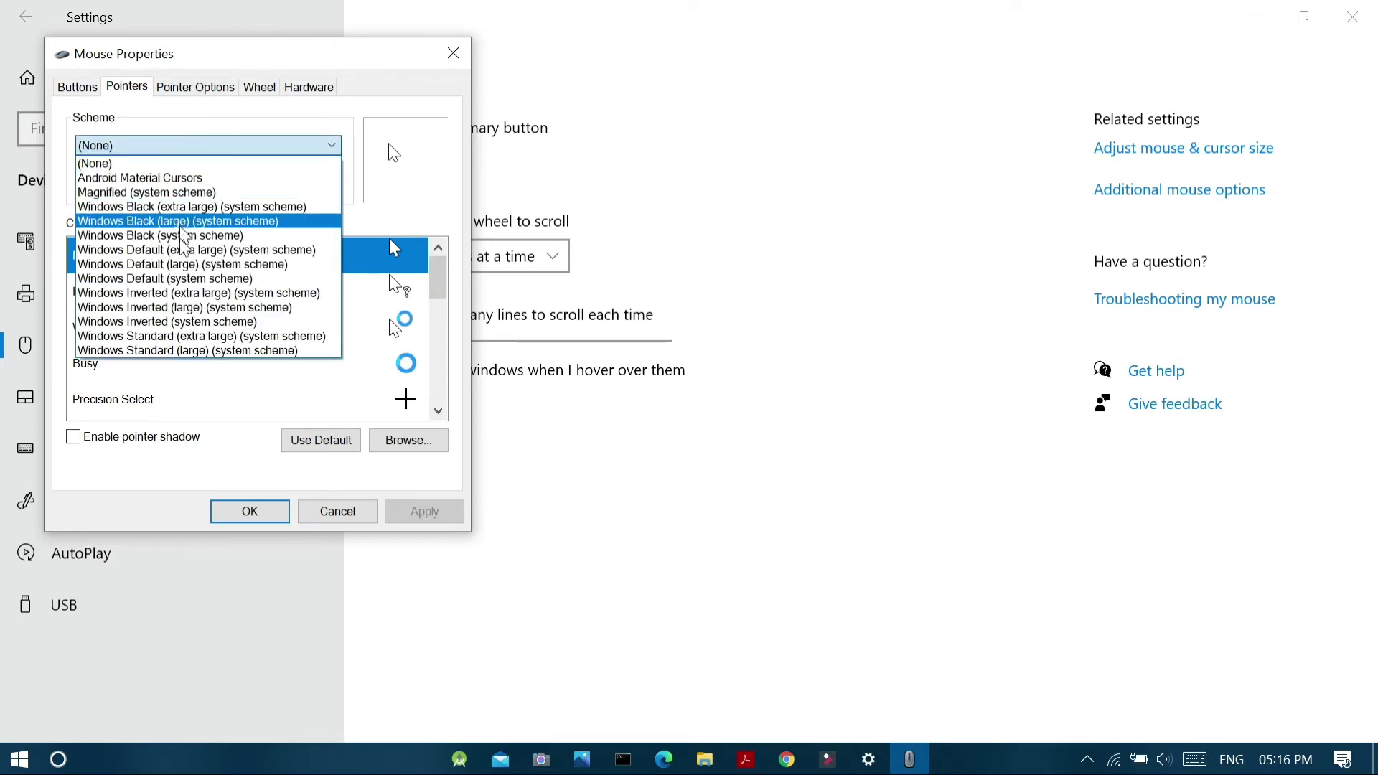
pyautogui.click(183, 322)
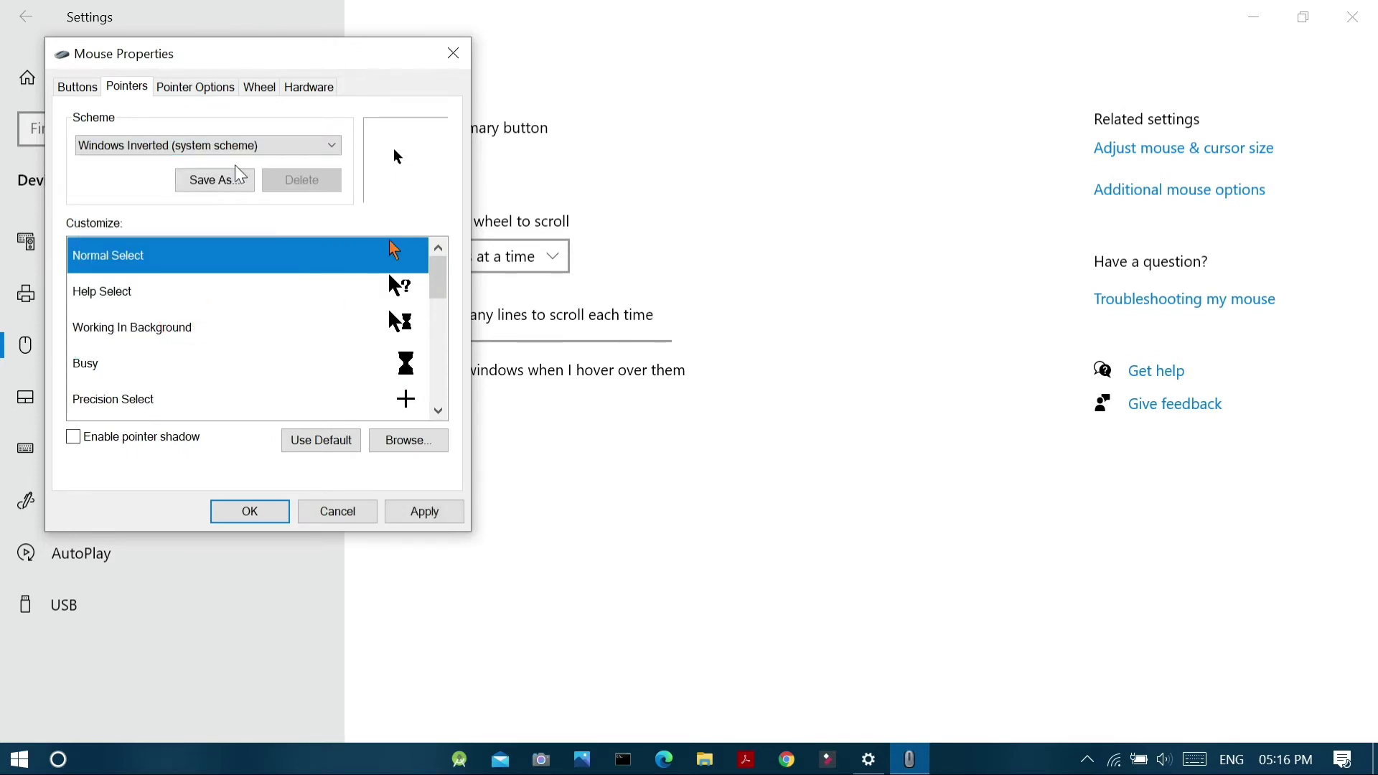
pyautogui.click(248, 146)
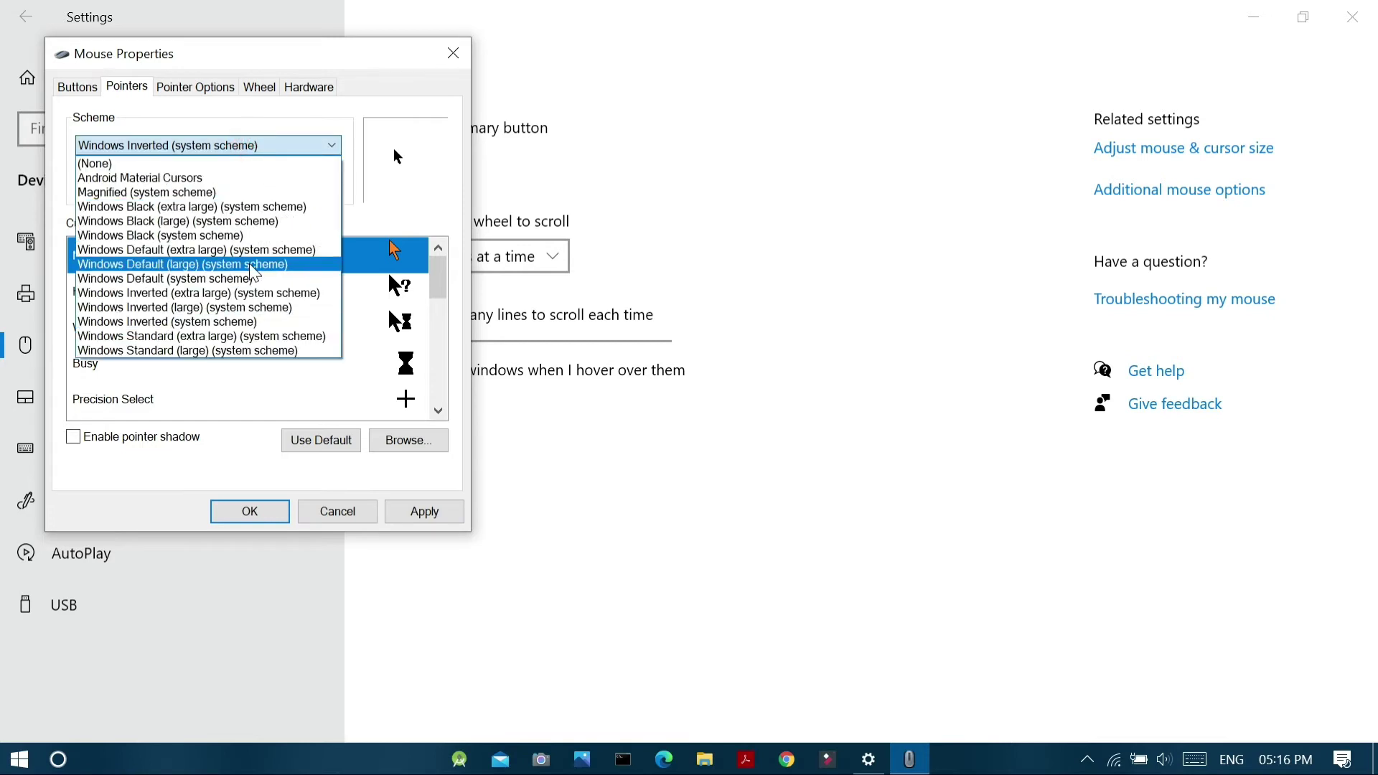
pyautogui.click(253, 263)
pyautogui.click(279, 145)
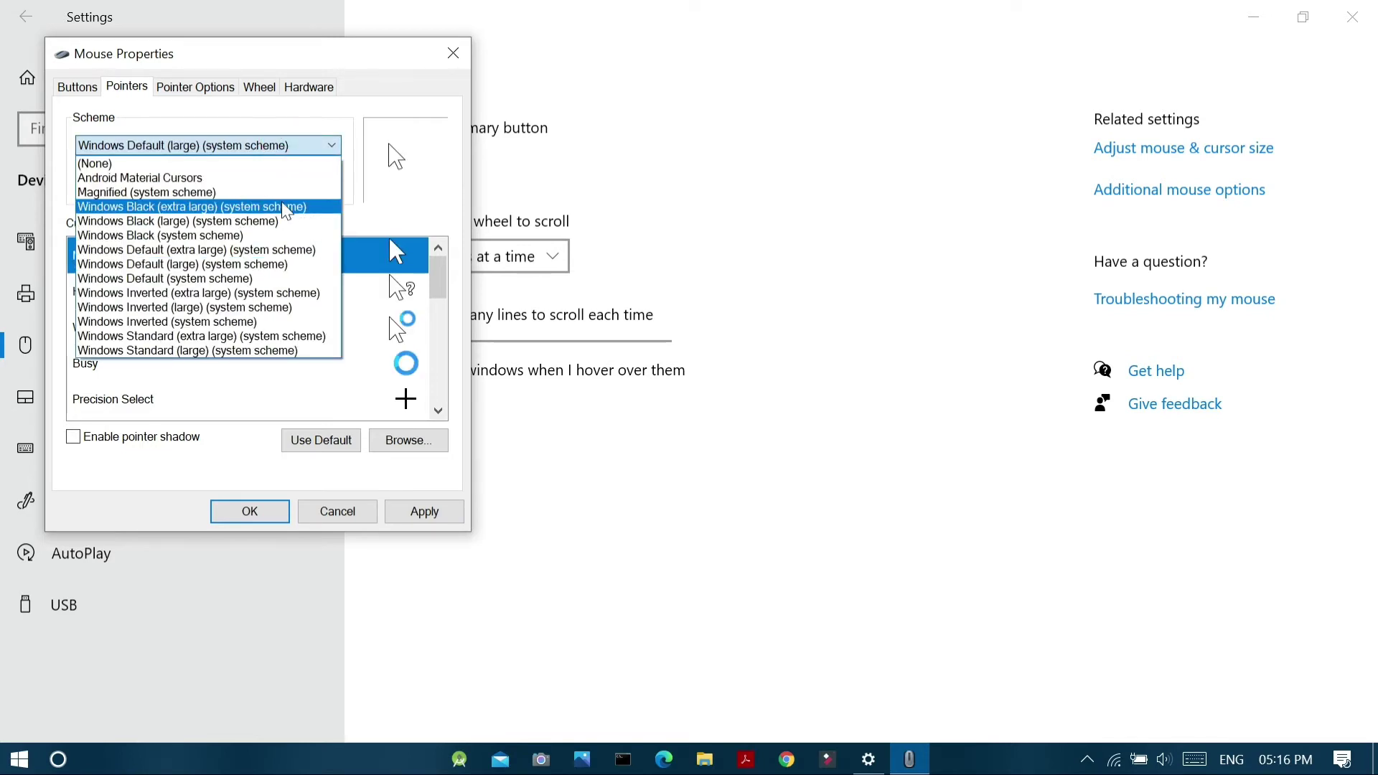
pyautogui.click(282, 205)
# Apply the (None) pointer scheme and close Mouse Properties with OK
pyautogui.click(305, 145)
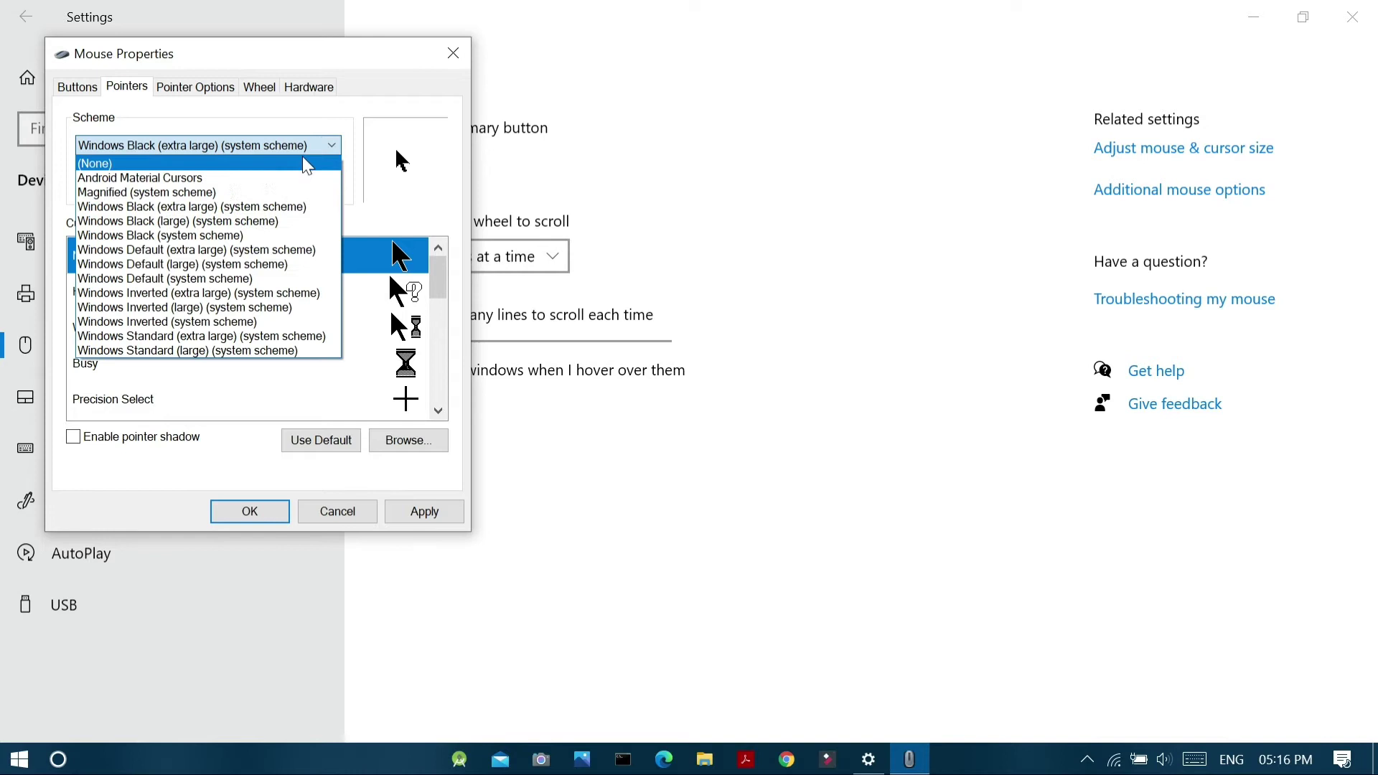
pyautogui.click(302, 164)
pyautogui.click(424, 511)
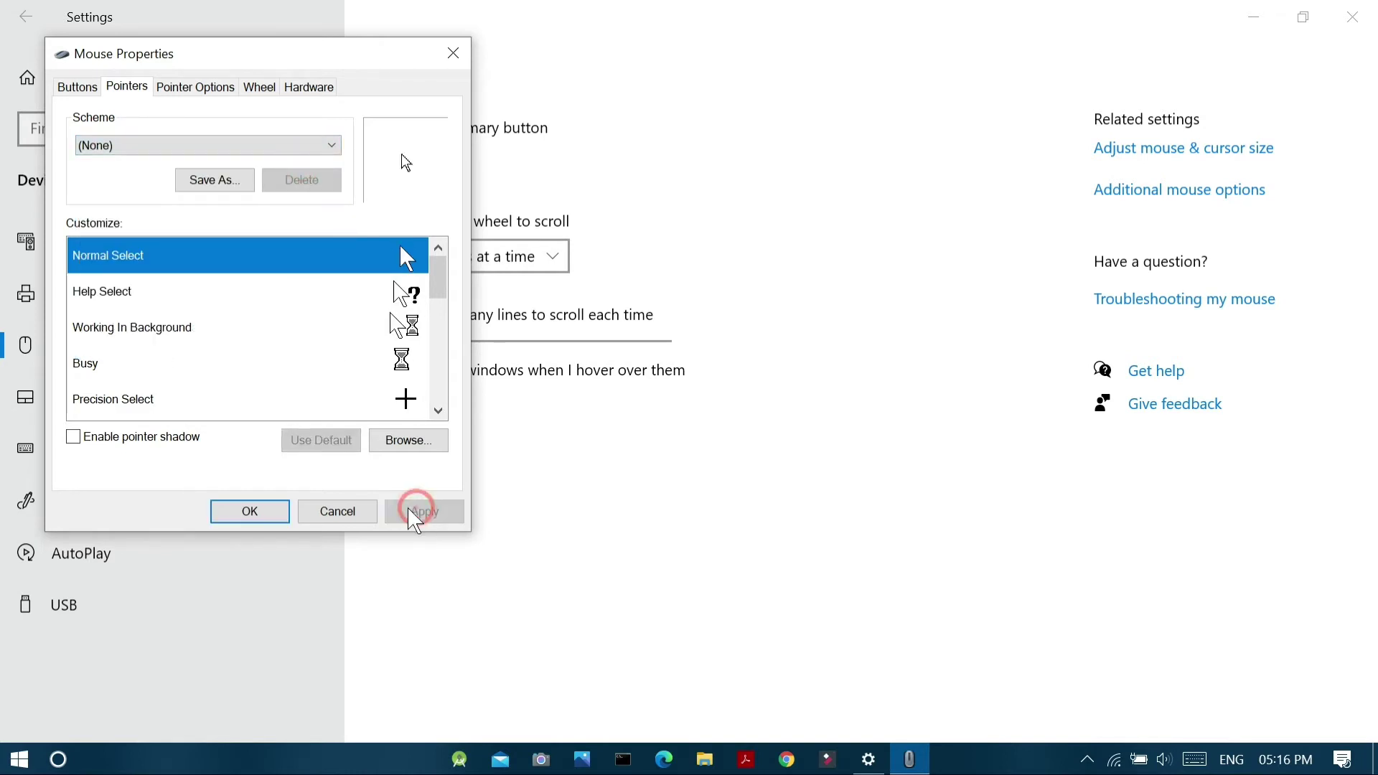
pyautogui.click(249, 511)
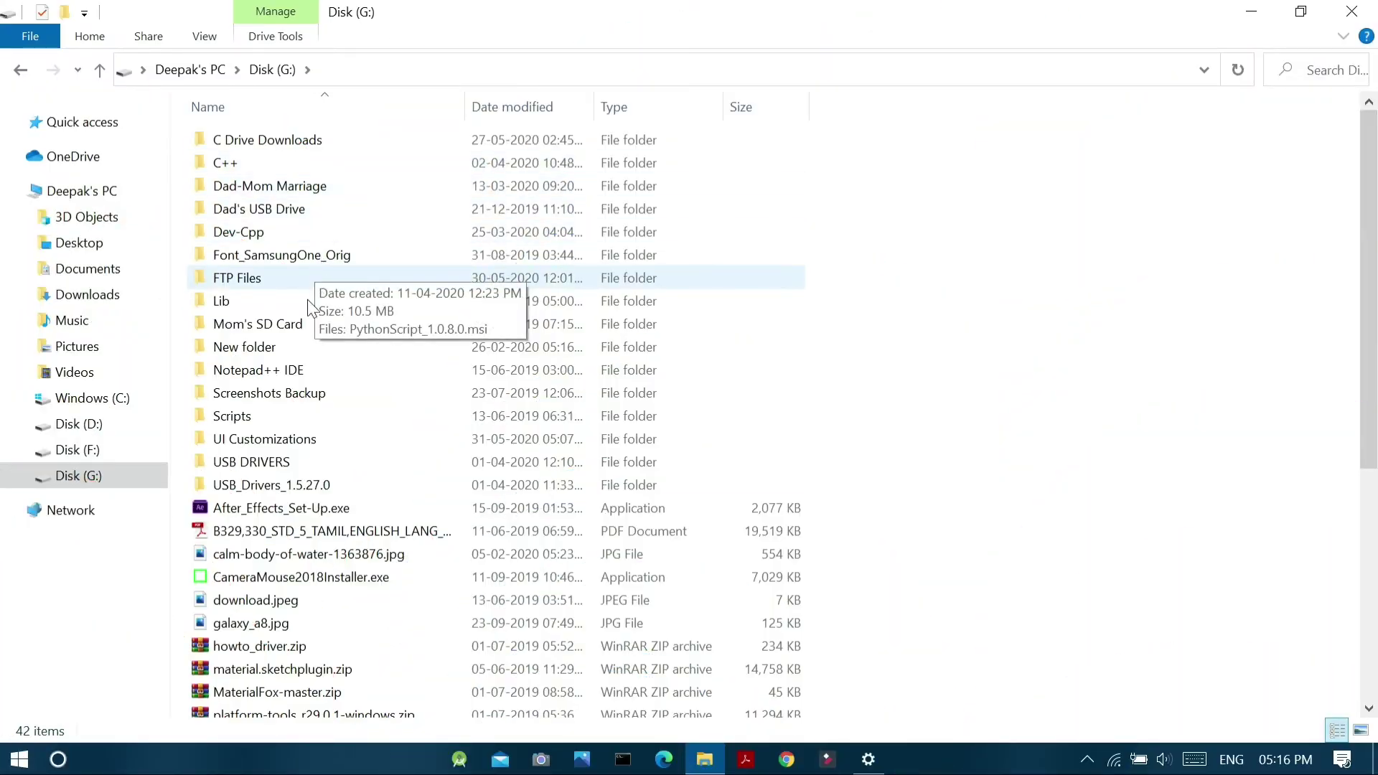
# From Disk (G:), go into UI Customizations, the extracted metro_x1 folder, then its Metro X subfolder
pyautogui.doubleClick(283, 430)
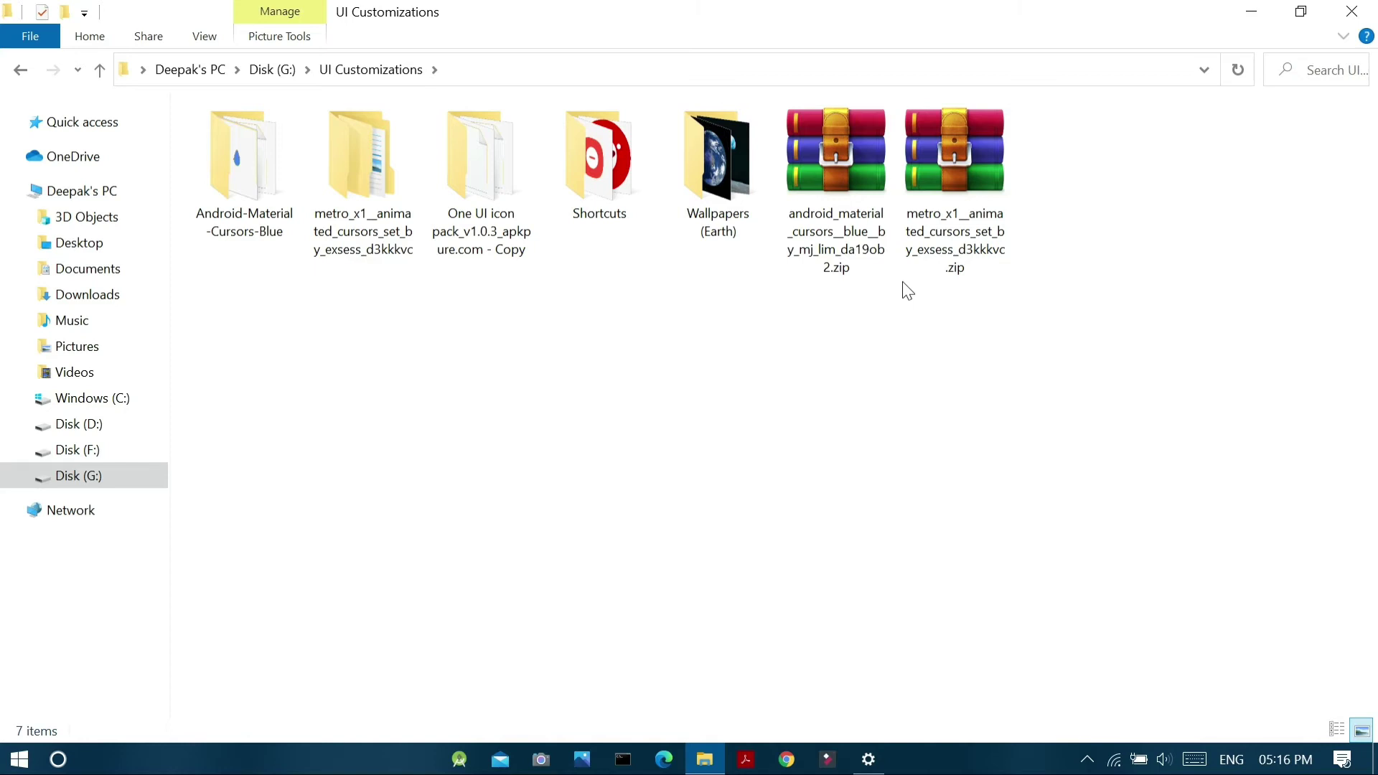
pyautogui.rightClick(962, 199)
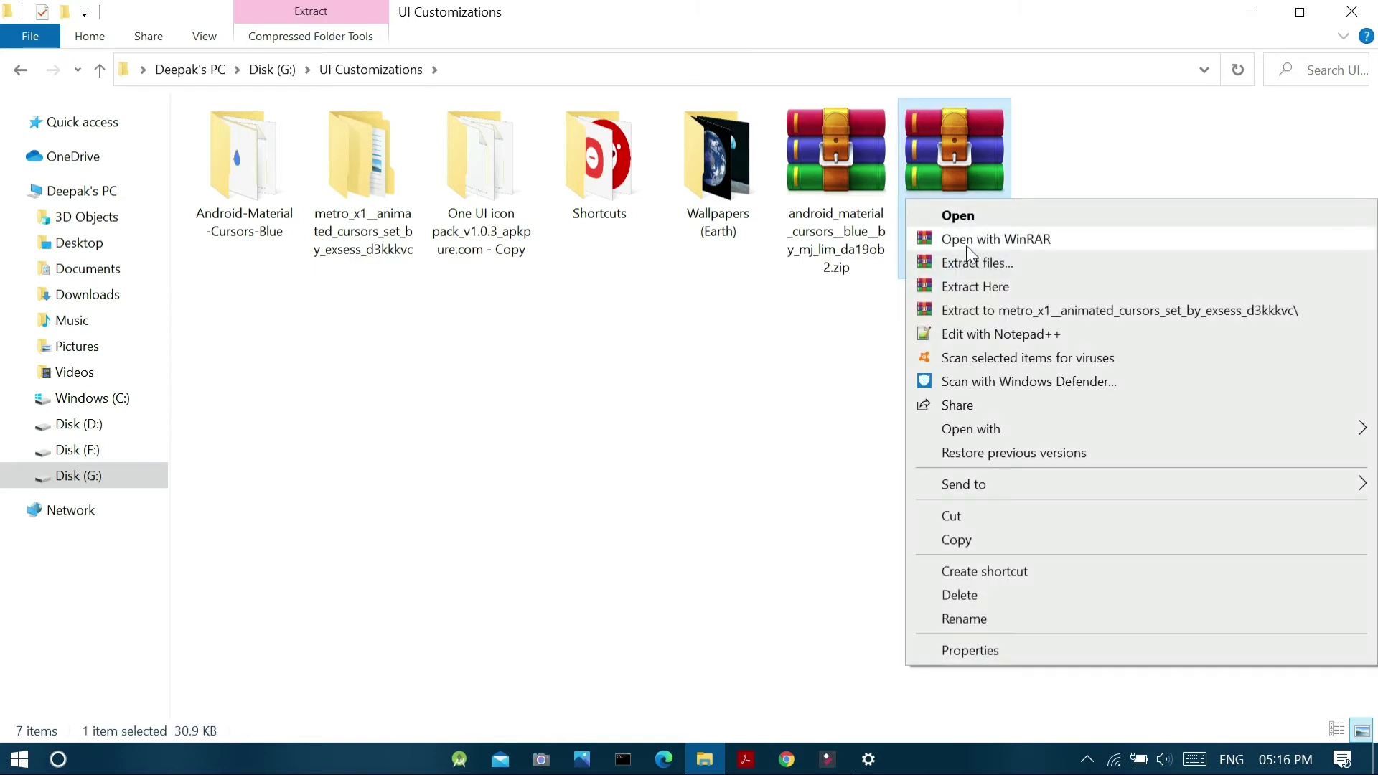
pyautogui.click(731, 356)
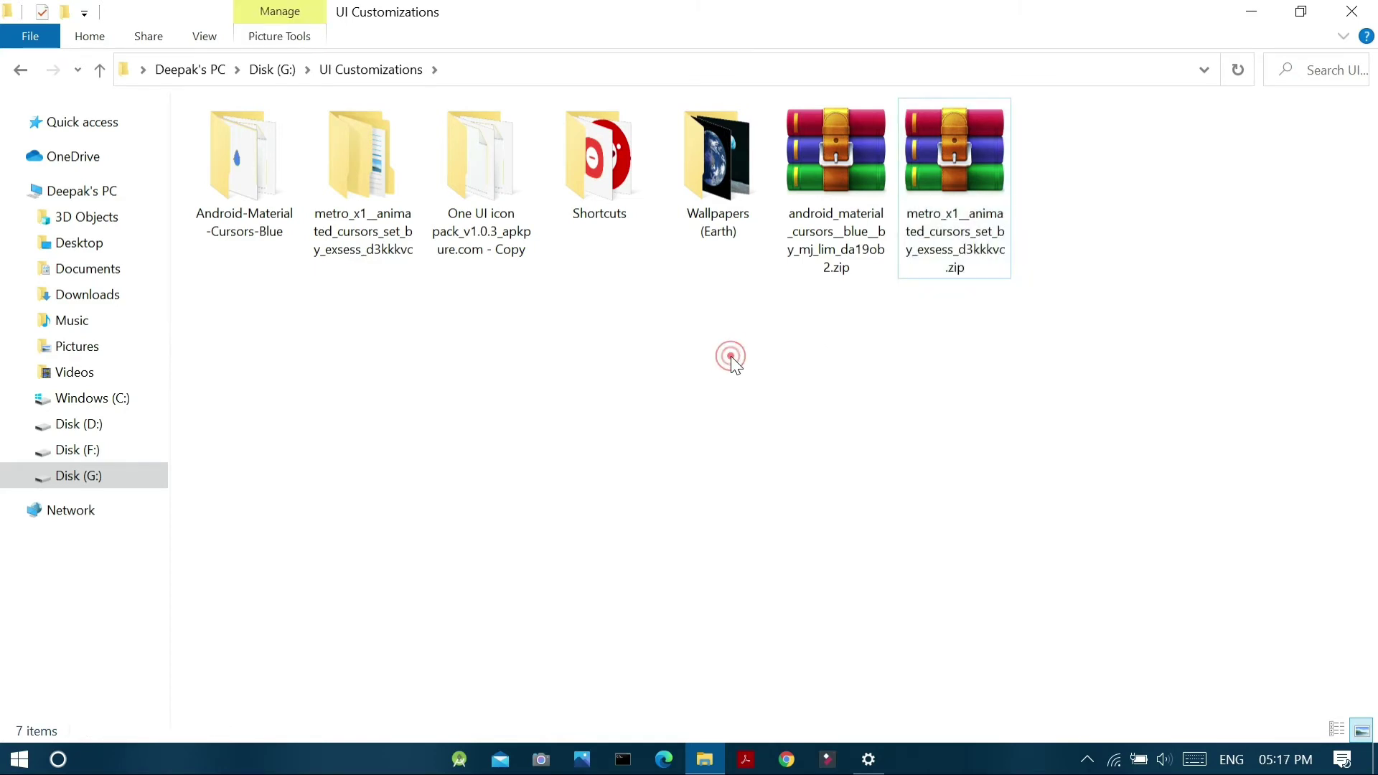
pyautogui.doubleClick(395, 235)
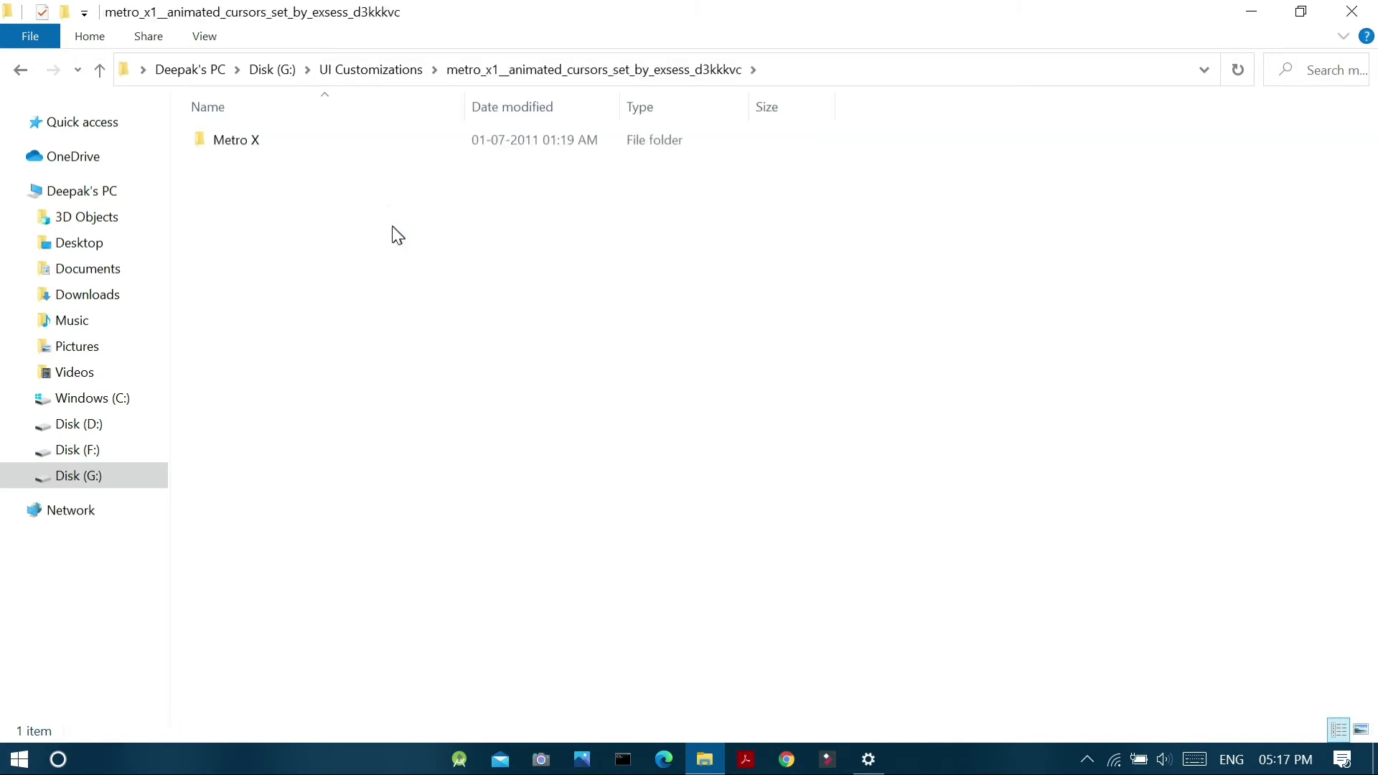
pyautogui.doubleClick(338, 140)
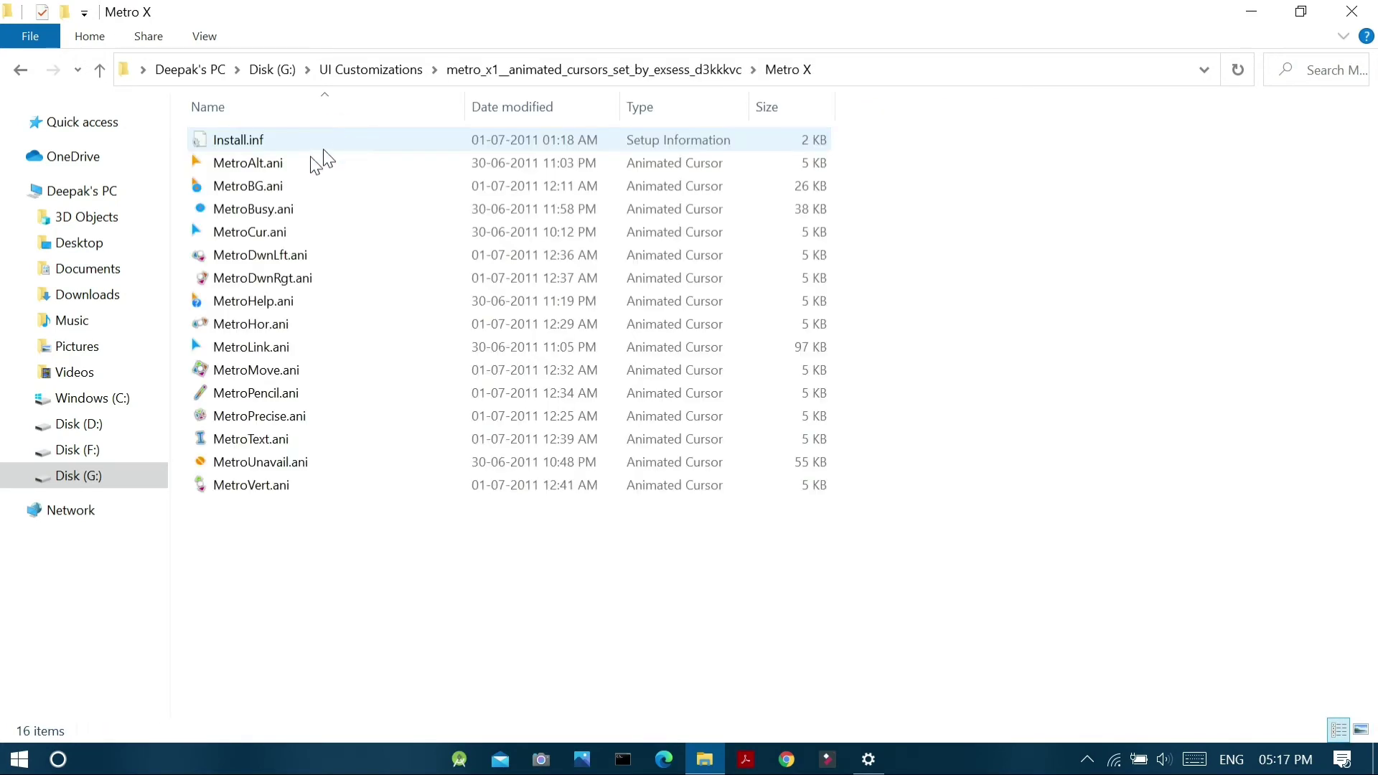
# Install Metro X's Install.inf, copying the cursors into C:\WINDOWS\Cursors\Metro X
pyautogui.click(302, 145)
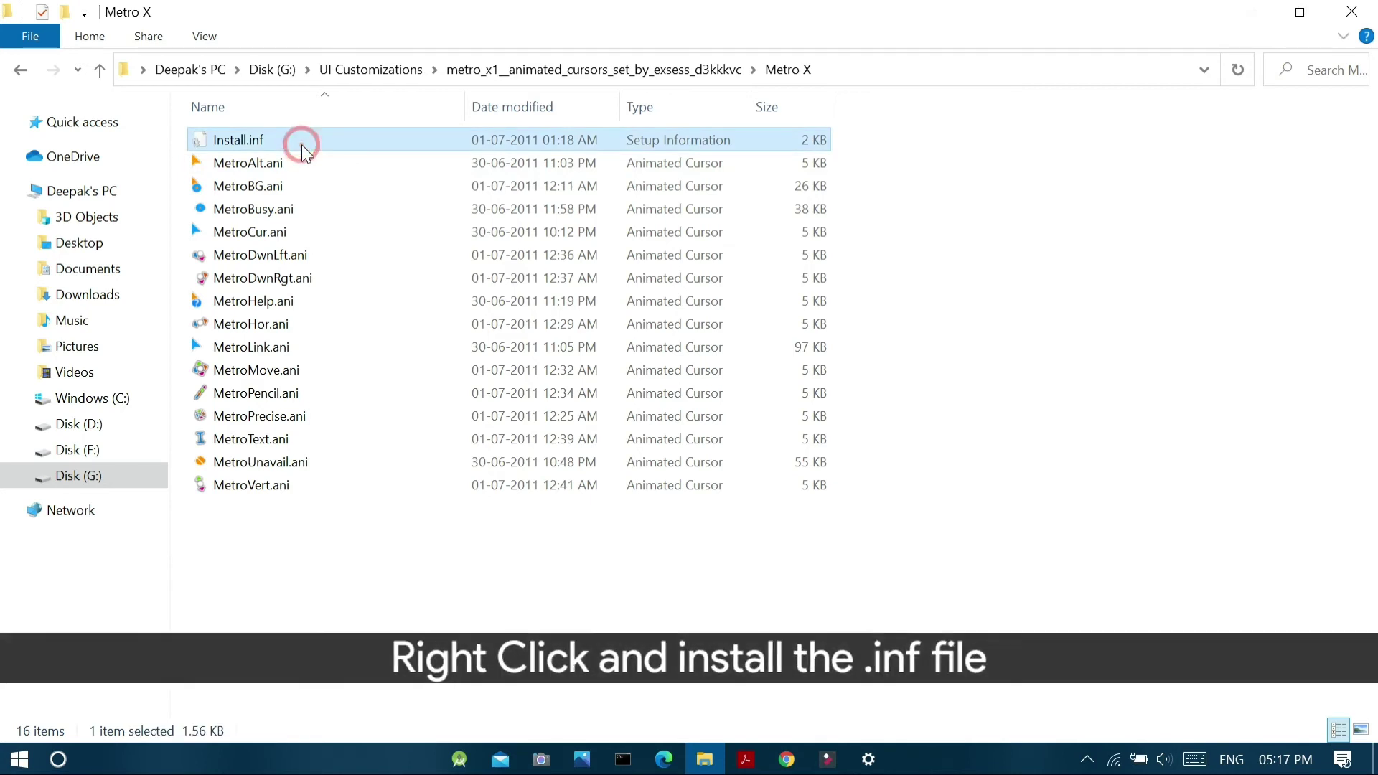
pyautogui.rightClick(314, 141)
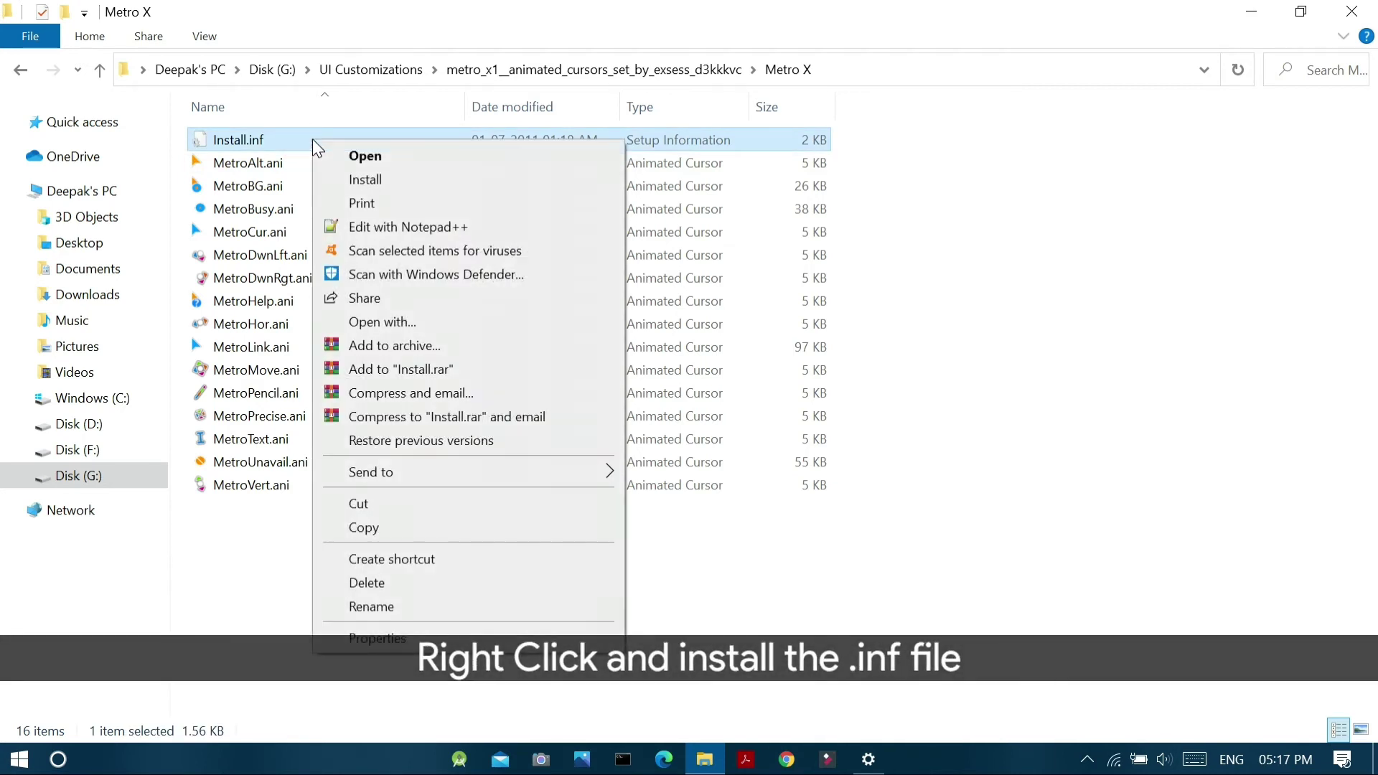
pyautogui.click(330, 179)
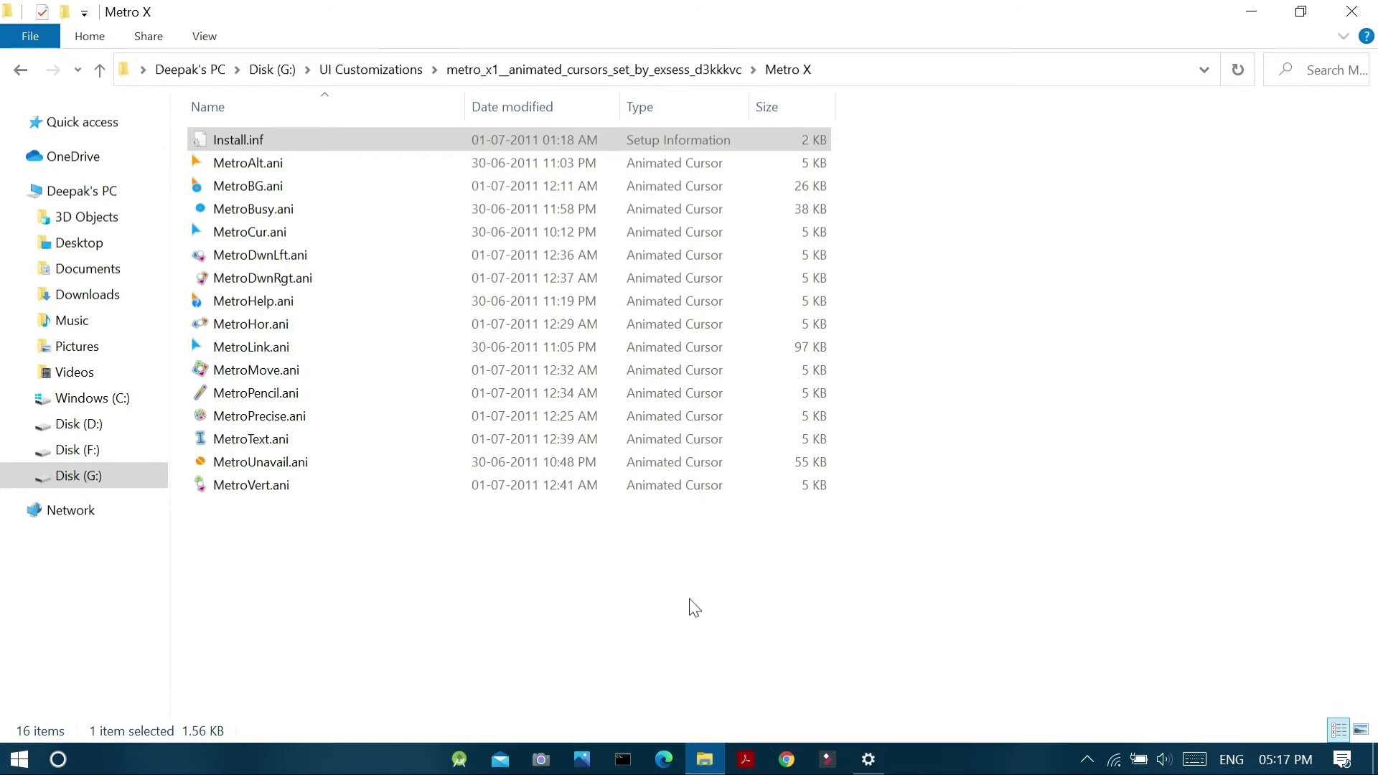
# Select the Metro X scheme in Mouse Properties' Pointers tab, apply it and confirm the replacement
pyautogui.hotkey('alt', 'Tab')
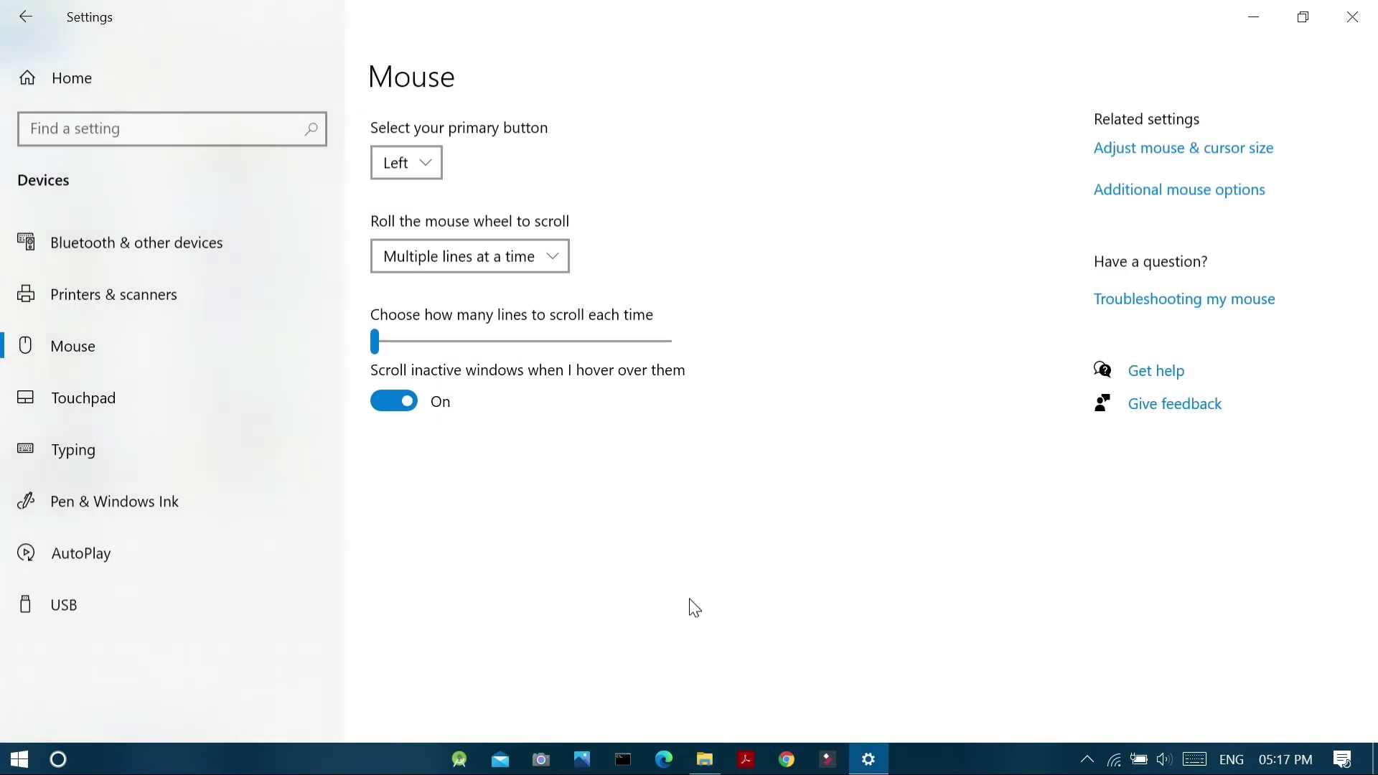
pyautogui.click(1160, 197)
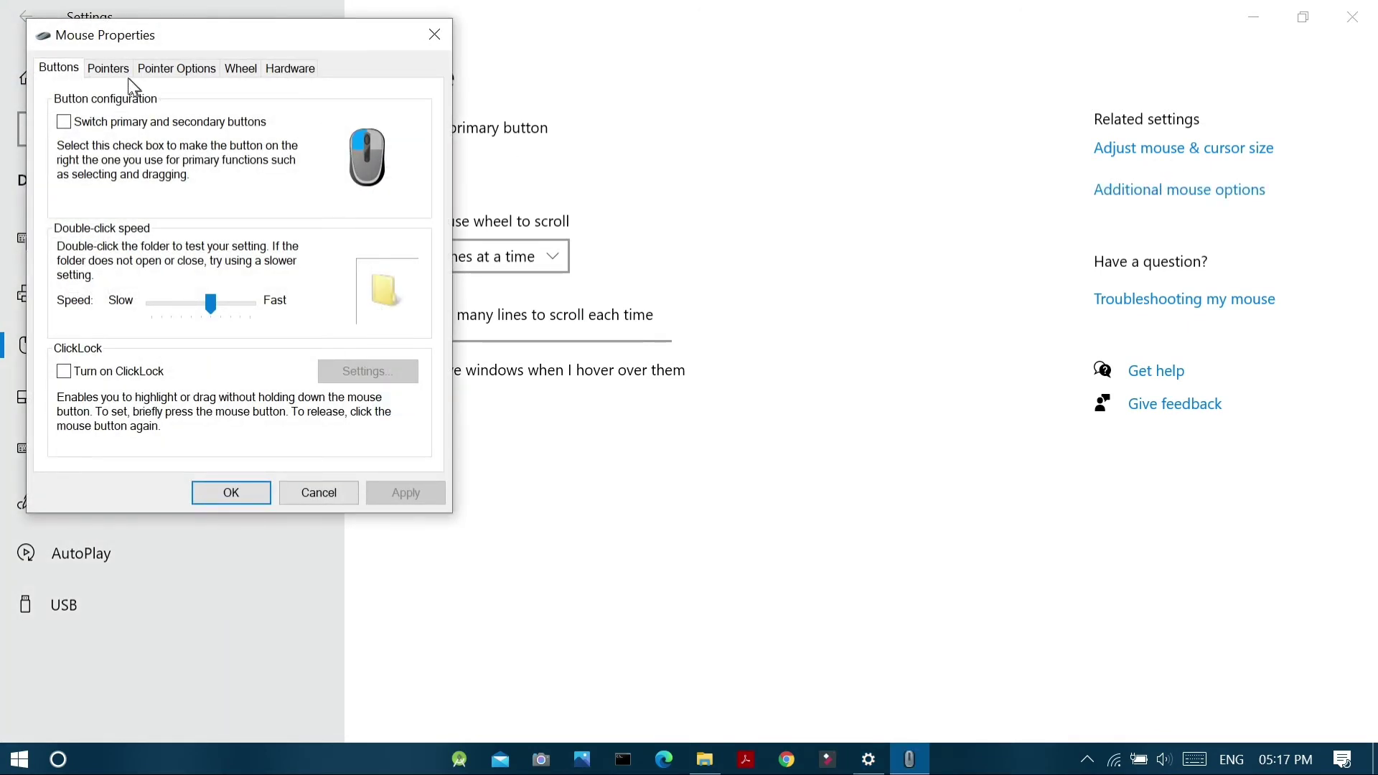
pyautogui.click(109, 69)
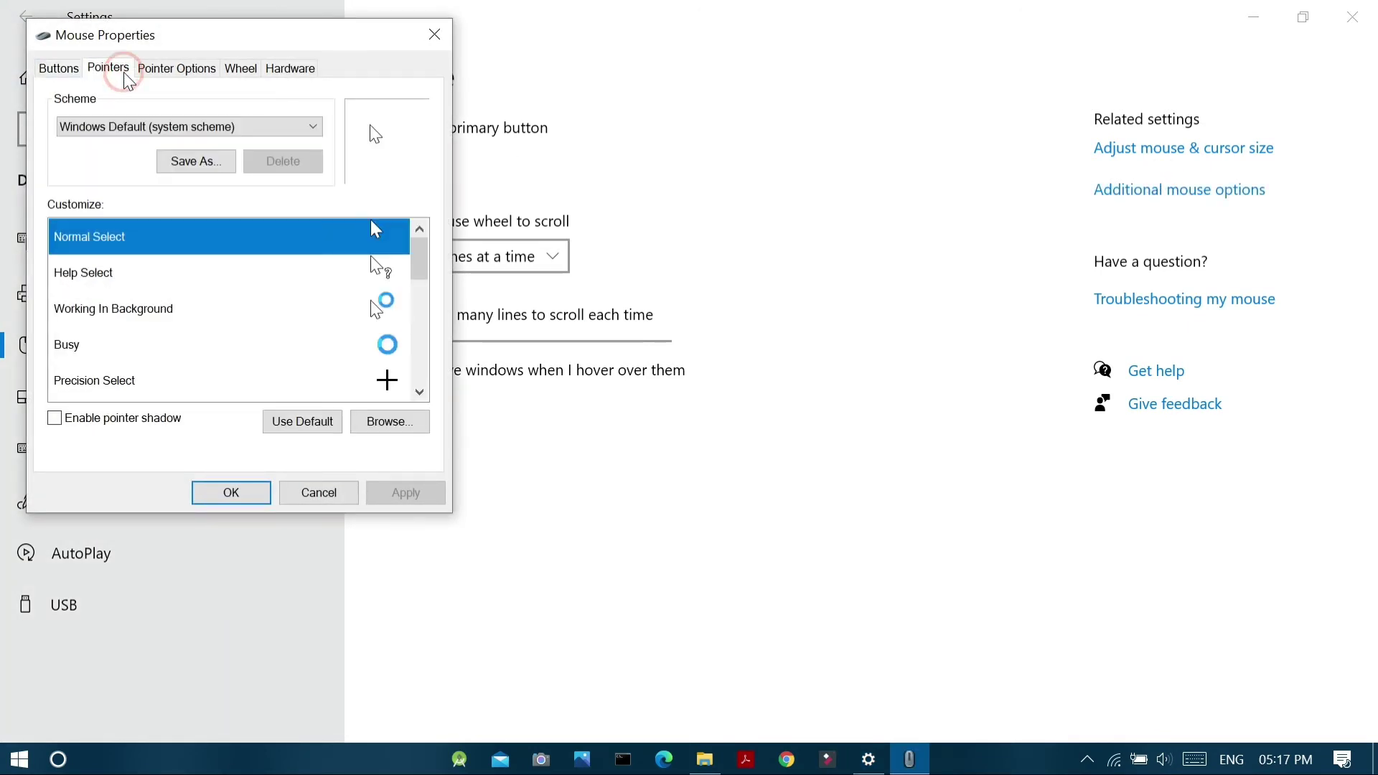
pyautogui.click(167, 127)
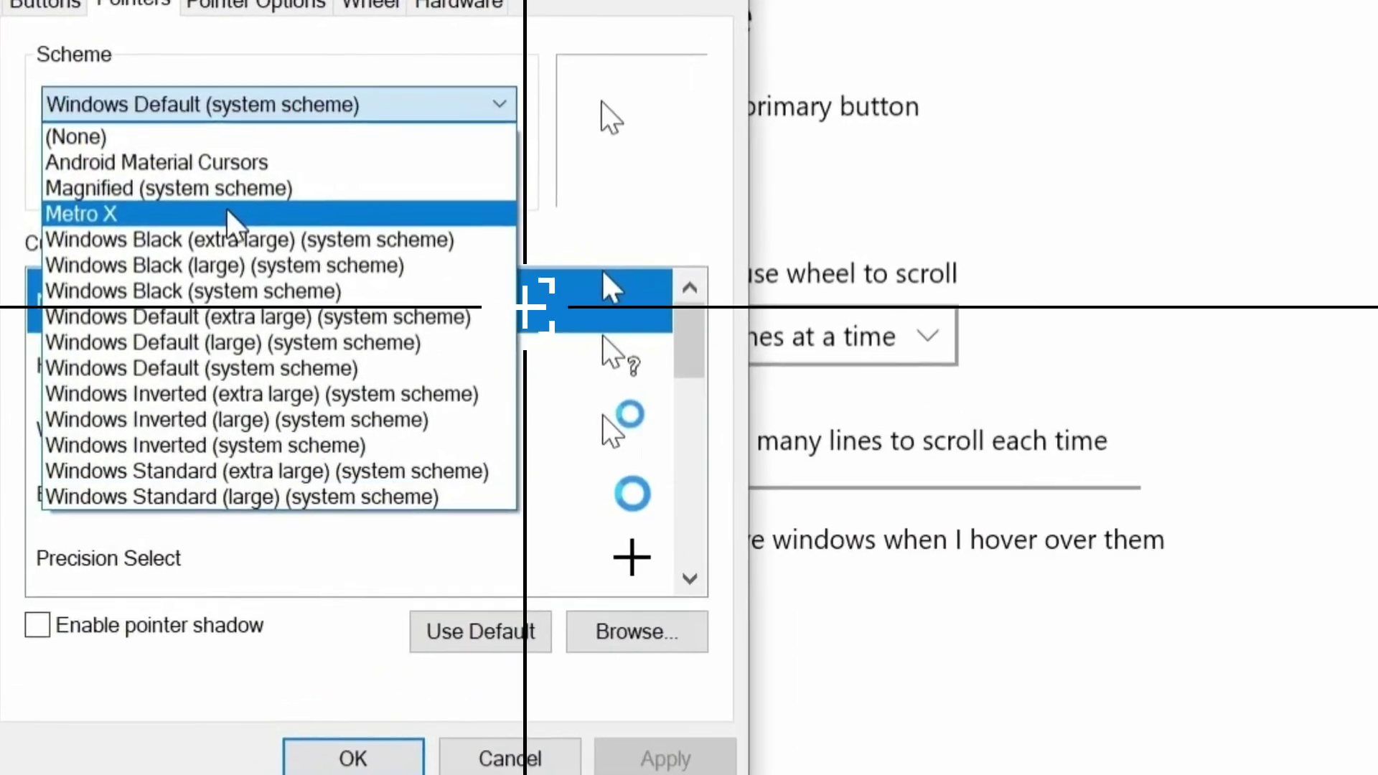
pyautogui.click(214, 208)
pyautogui.click(429, 492)
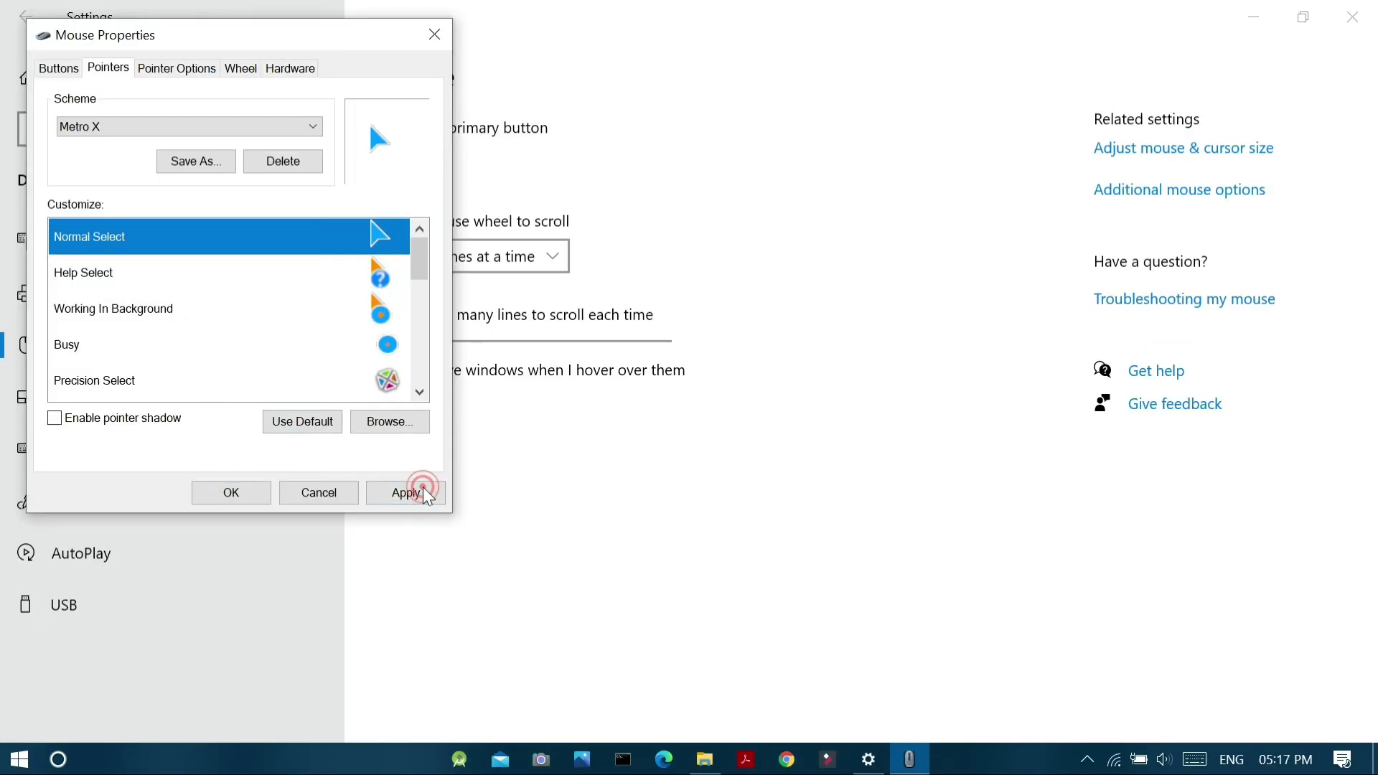
pyautogui.press('Return')
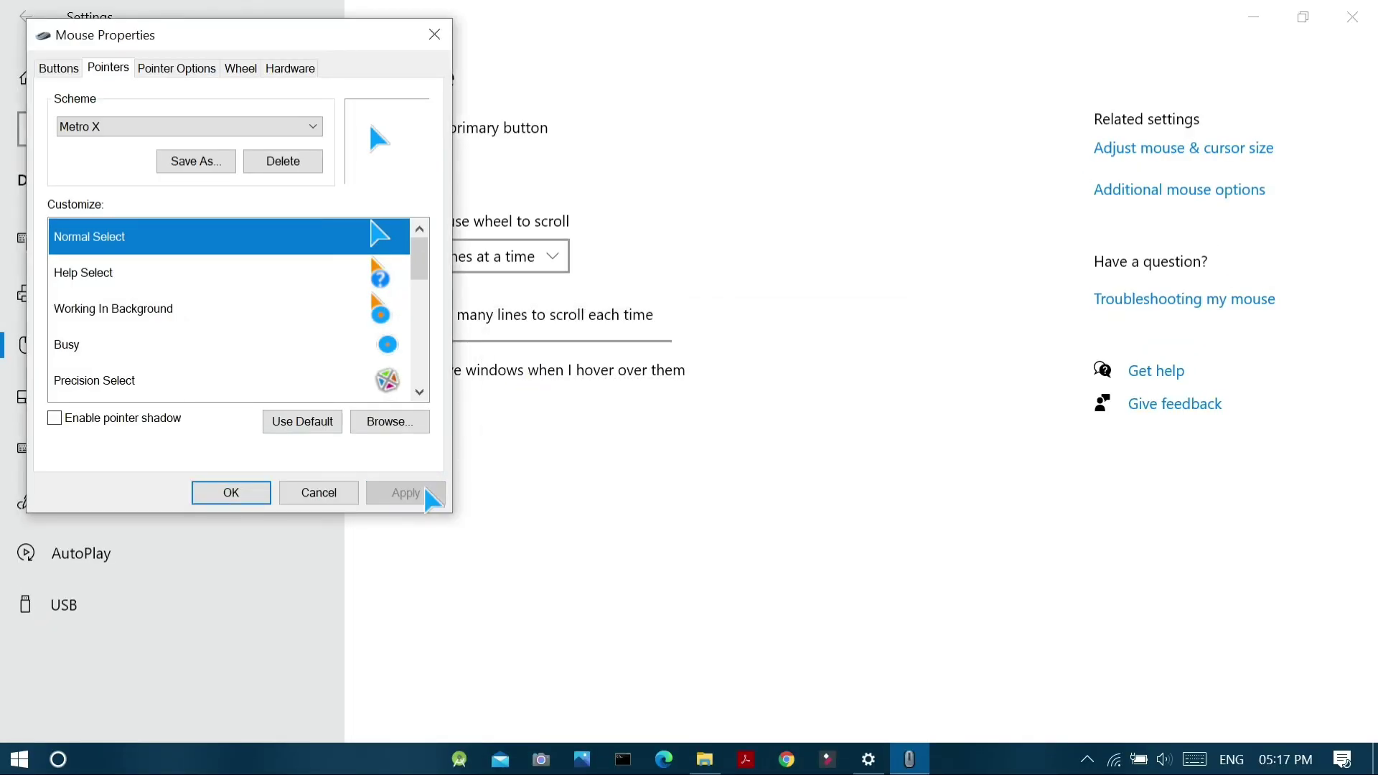
pyautogui.moveTo(415, 253)
pyautogui.mouseDown()
pyautogui.moveTo(429, 372)
pyautogui.moveTo(435, 246)
pyautogui.mouseUp()
# Choose Android Material Cursors from the Scheme list and apply it
pyautogui.click(276, 120)
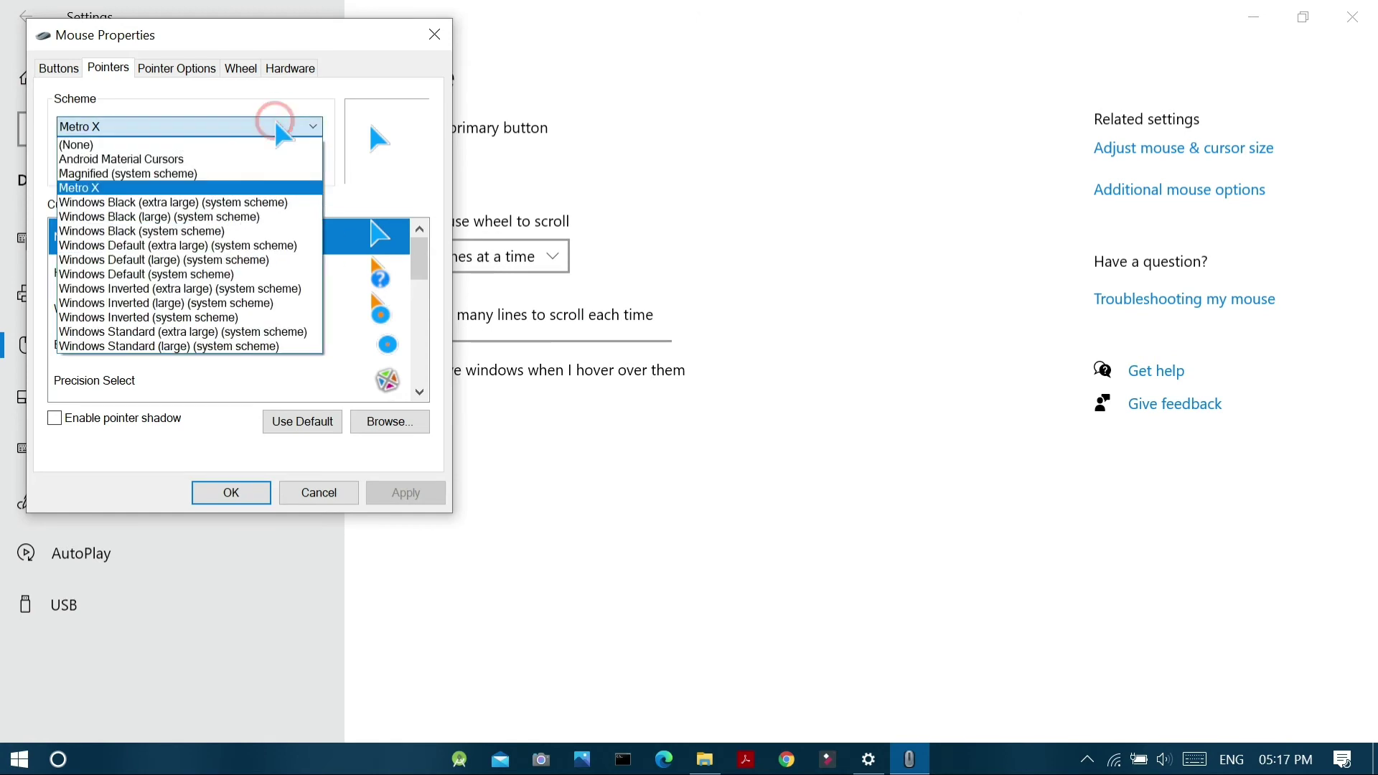
pyautogui.click(273, 159)
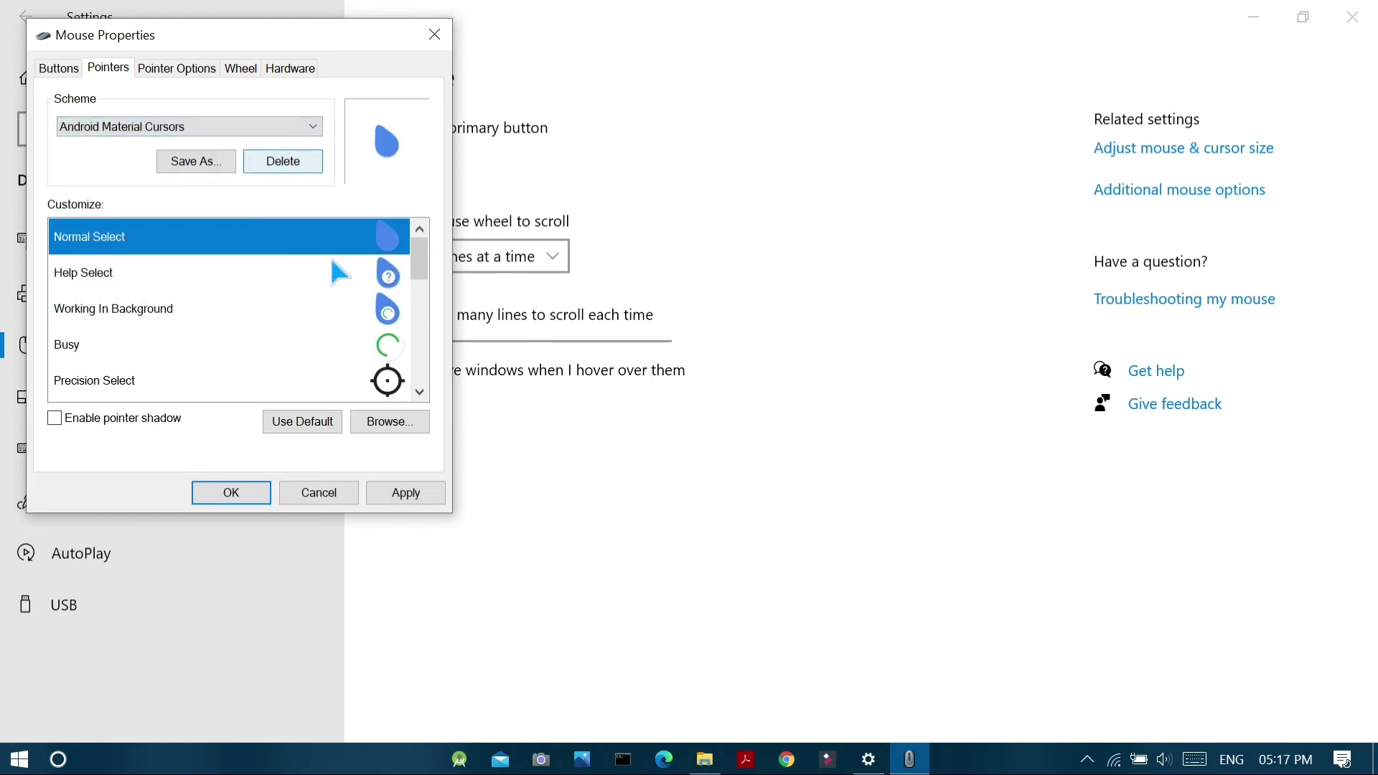
pyautogui.click(397, 488)
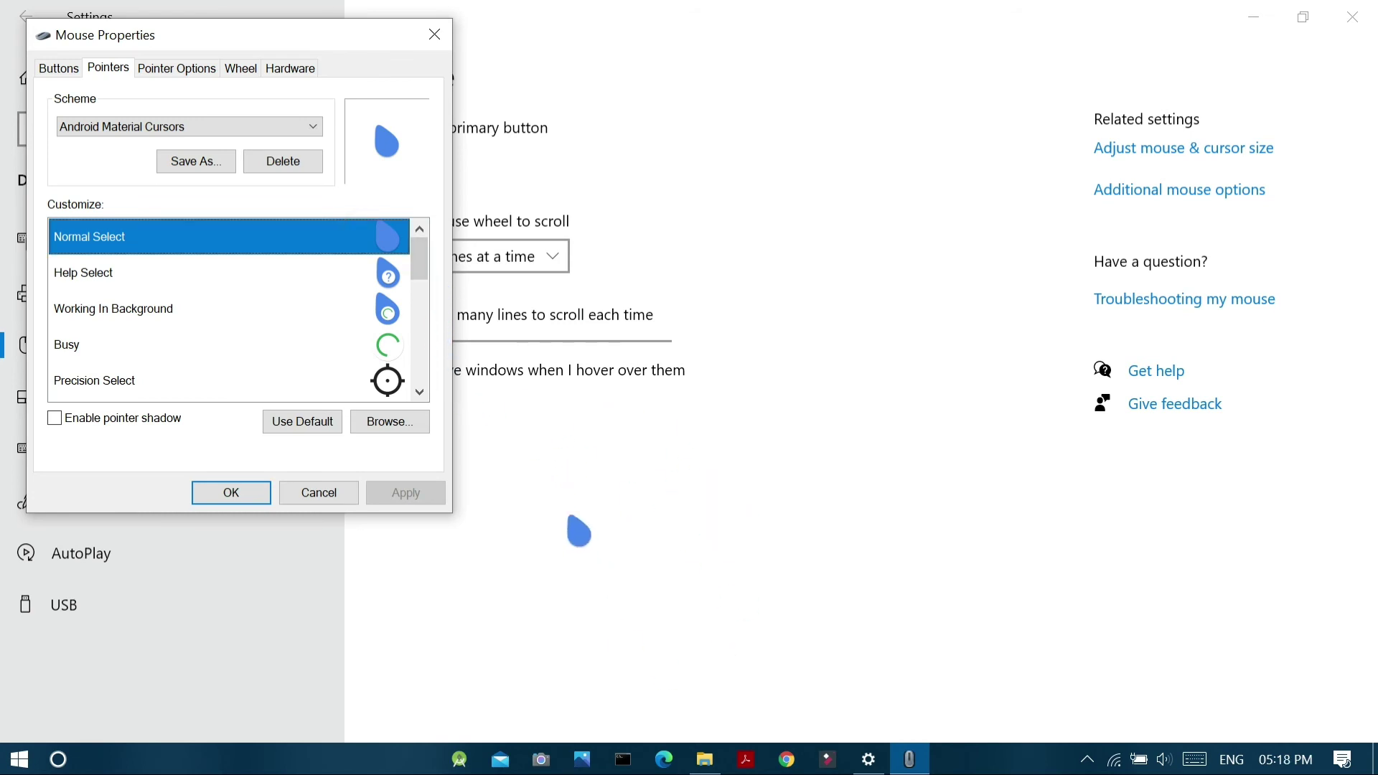
# Set Text Select to Metro X's MetroText.ani, then reset it to the default I-beam and apply
pyautogui.moveTo(414, 262); pyautogui.dragTo(421, 326)
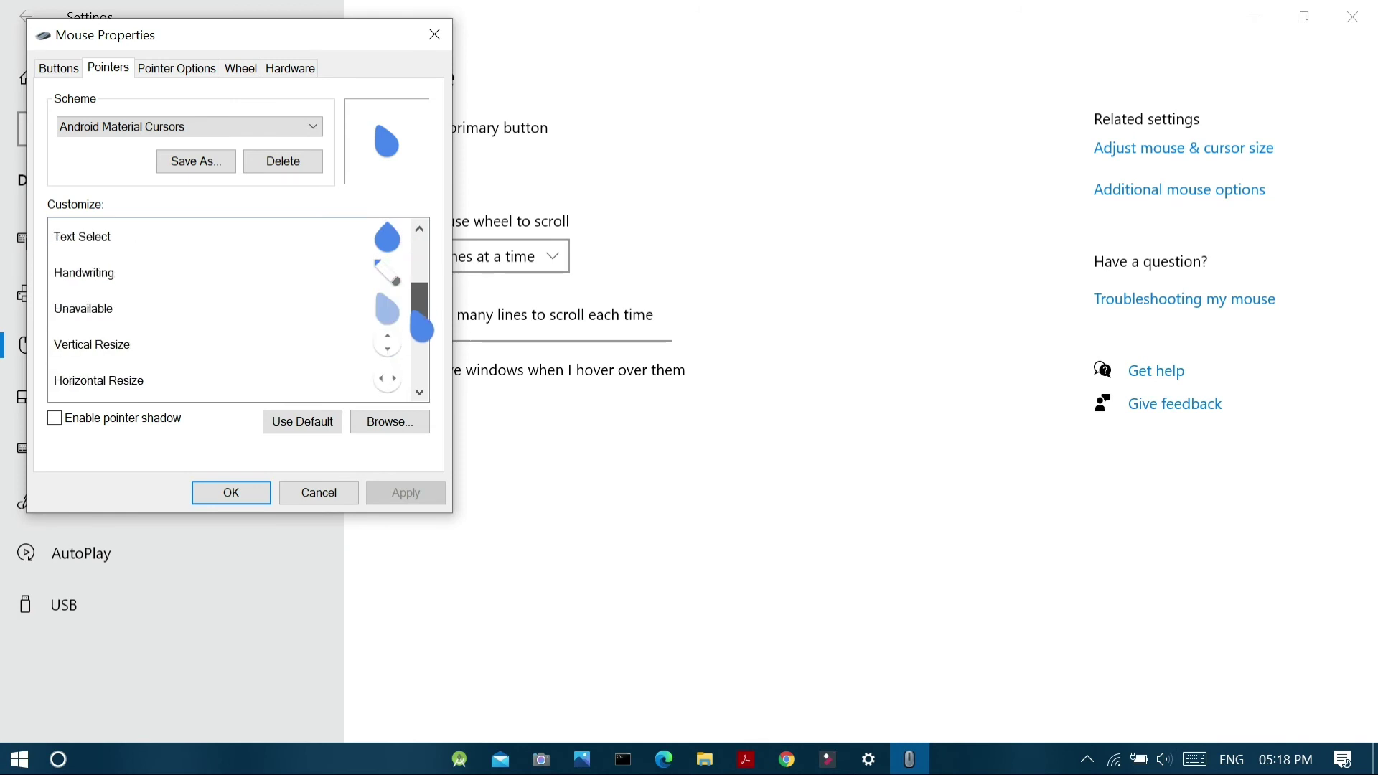
pyautogui.click(332, 248)
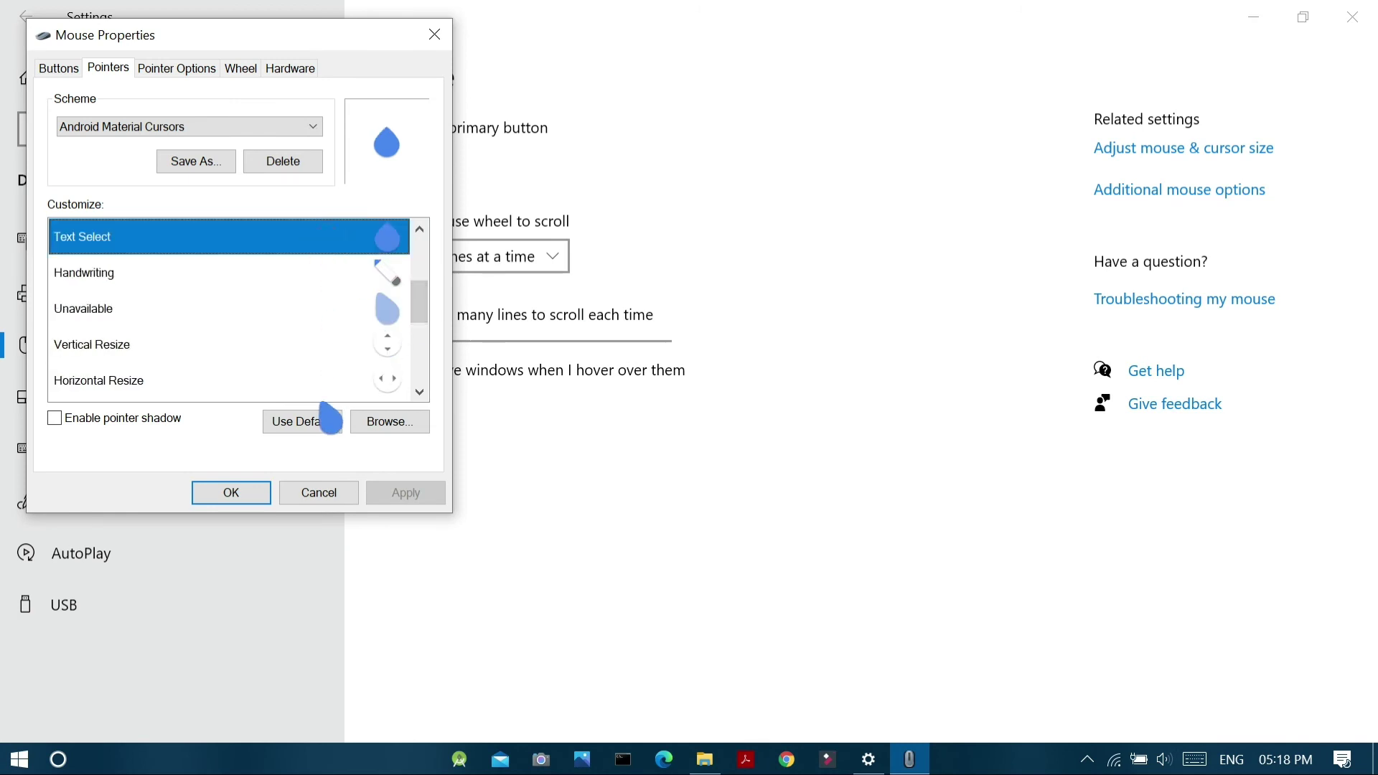
pyautogui.click(373, 425)
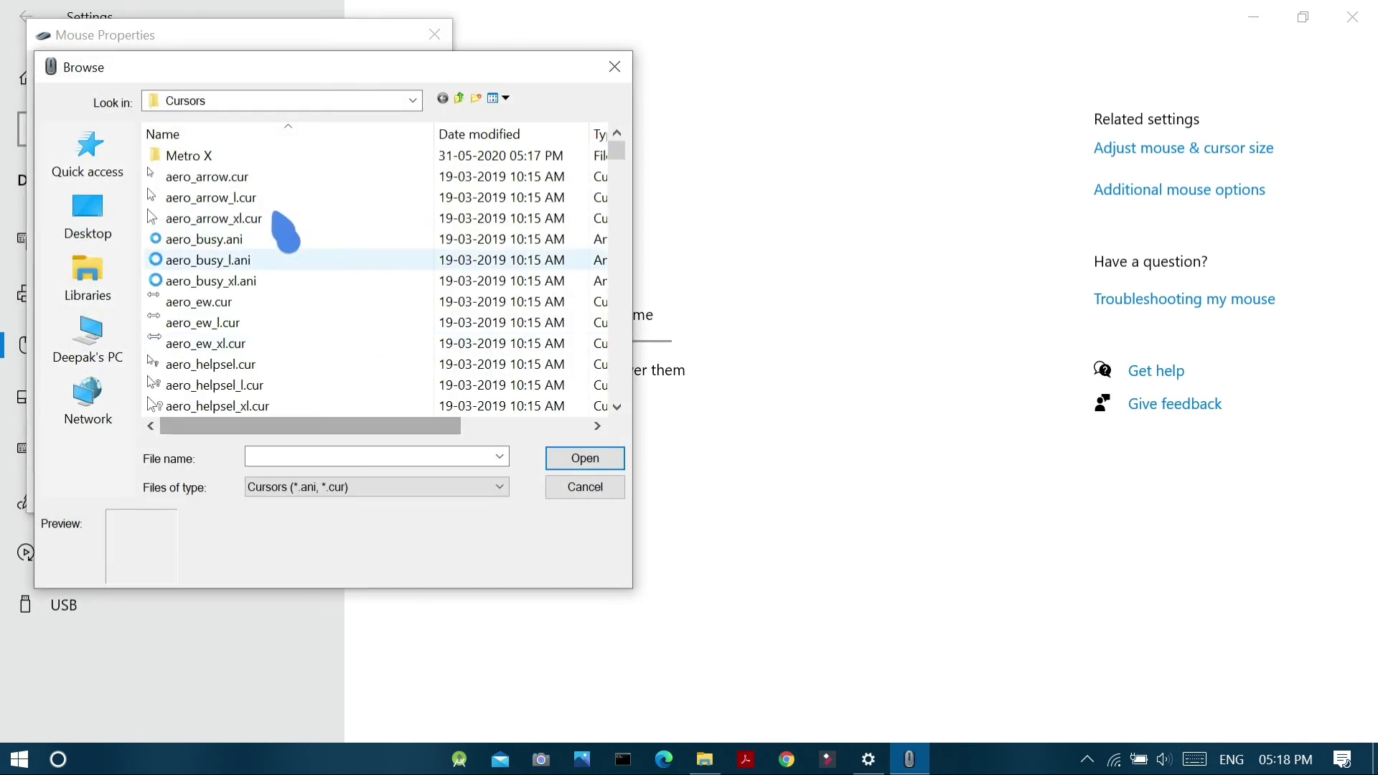
pyautogui.doubleClick(260, 158)
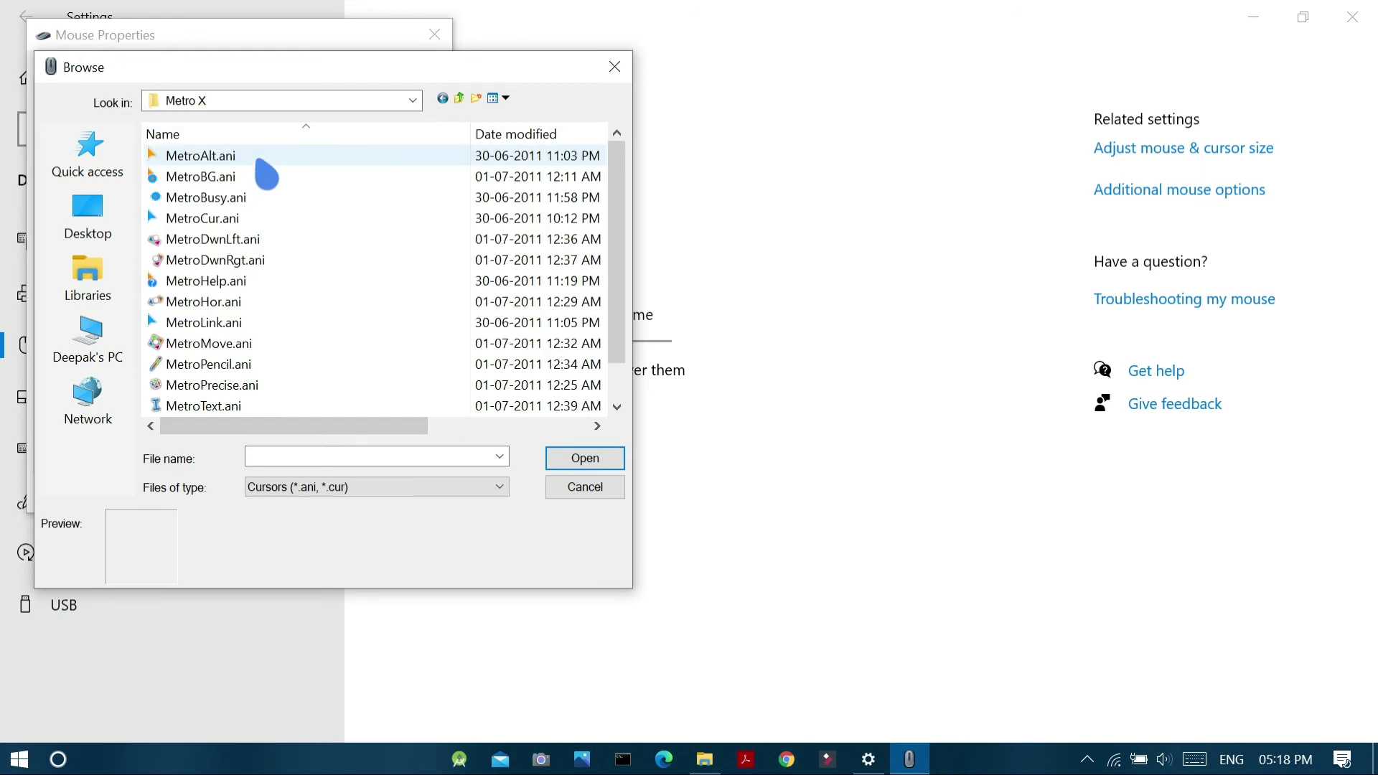
pyautogui.scroll(-1, 299, 341)
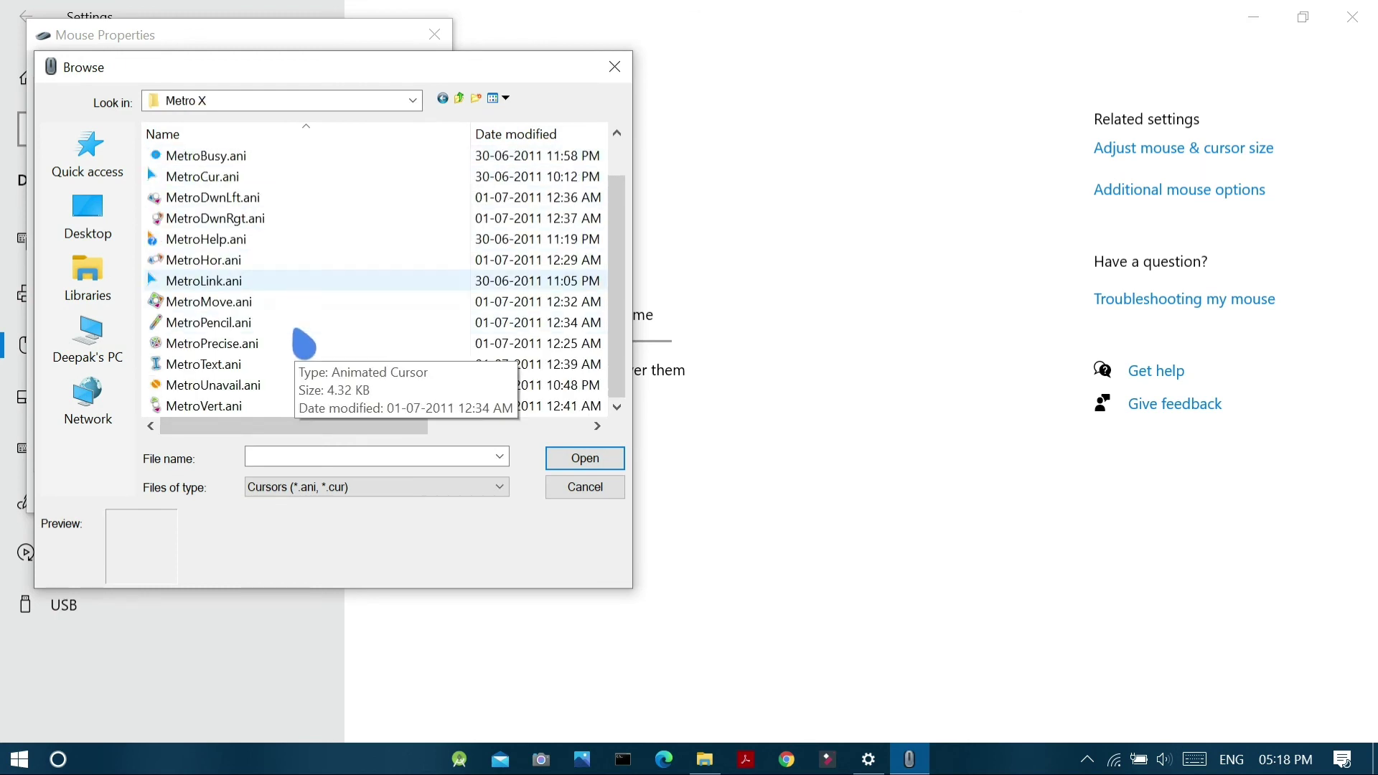
pyautogui.click(252, 362)
pyautogui.click(584, 459)
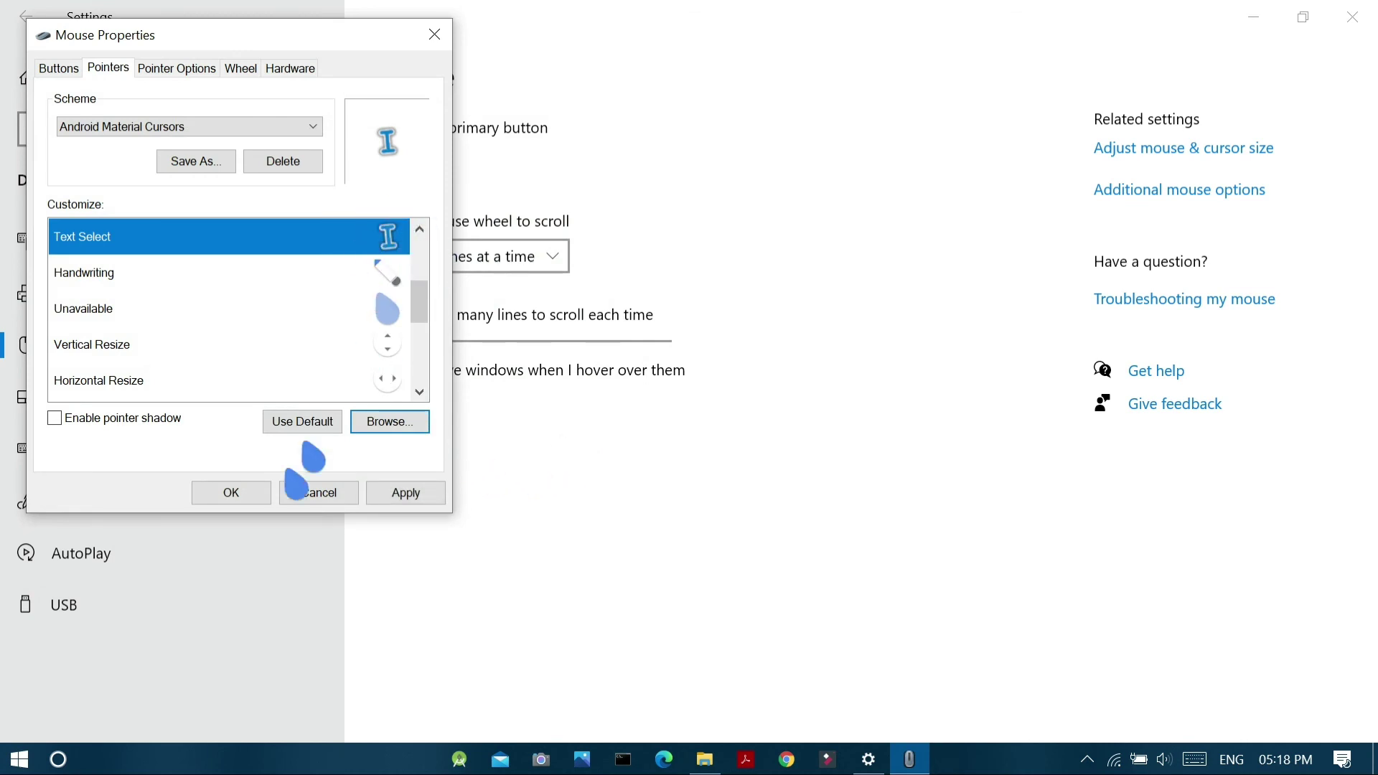
pyautogui.click(304, 428)
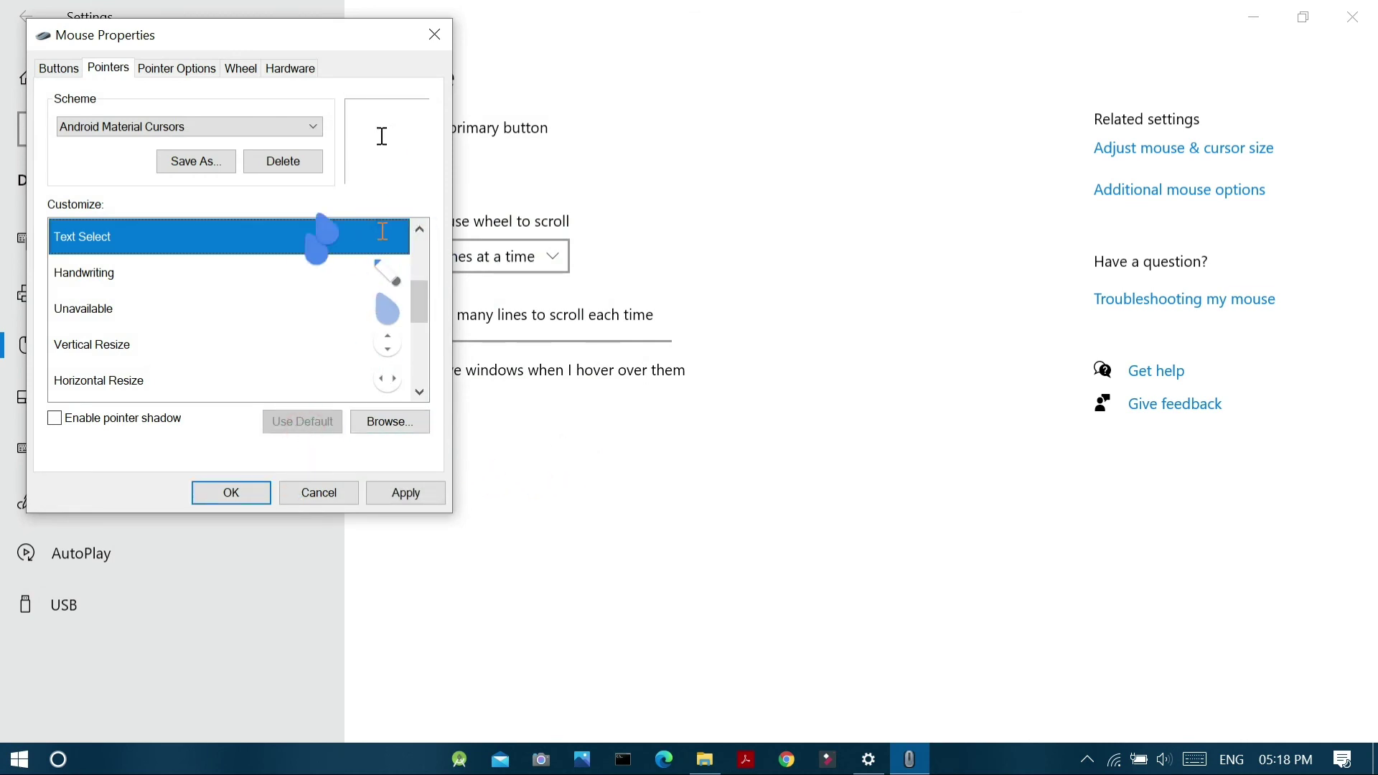
pyautogui.click(392, 498)
pyautogui.press('Return')
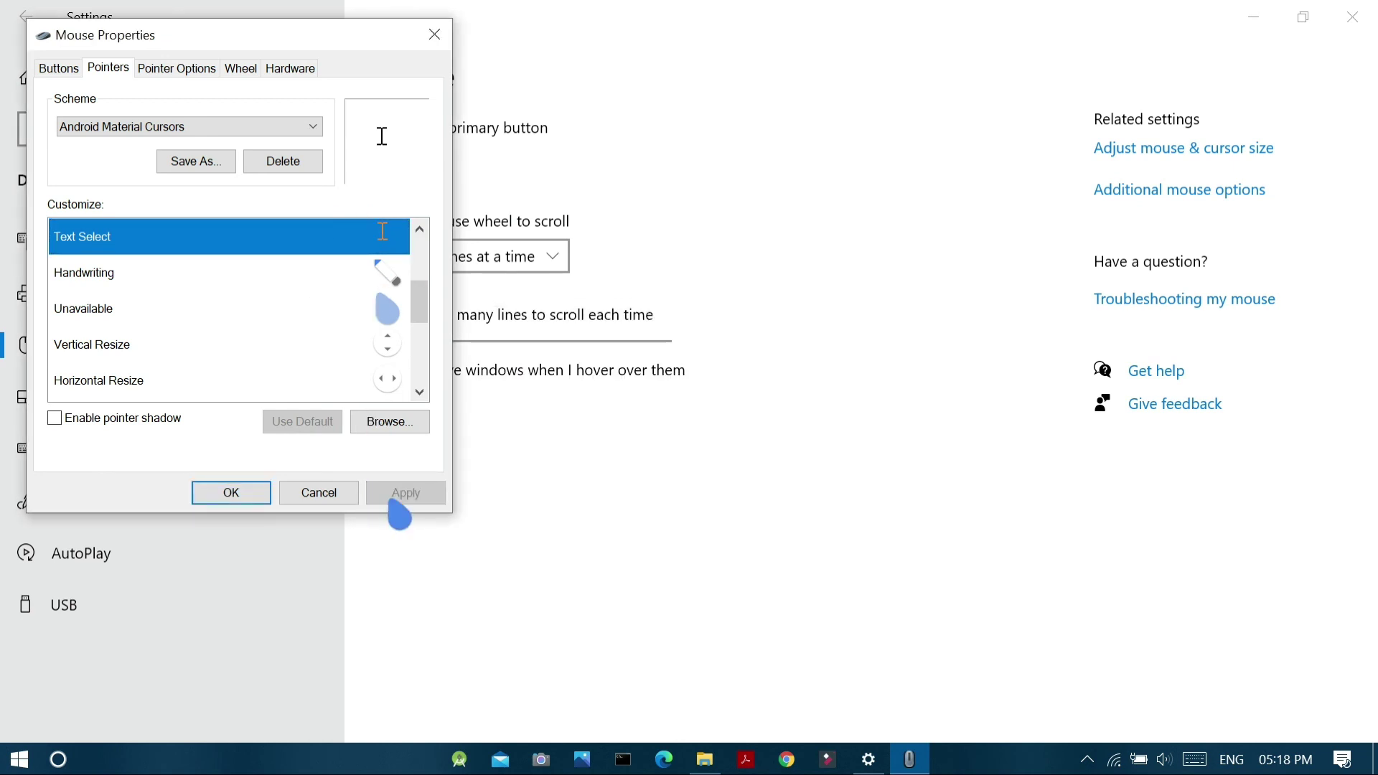
# Minimize Settings and File Explorer, then close Mouse Properties with OK, keeping Android Material Cursors
pyautogui.click(1261, 15)
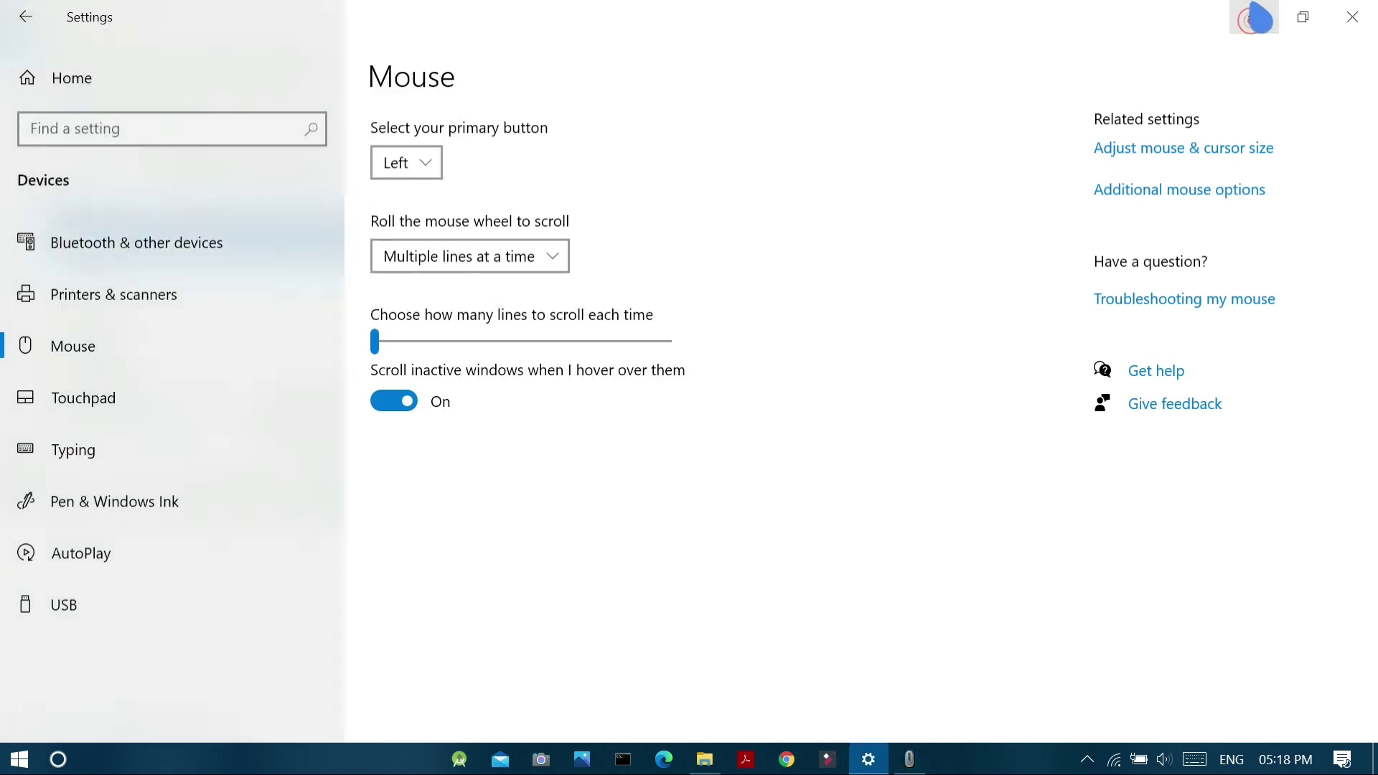
pyautogui.click(1254, 16)
pyautogui.click(1257, 15)
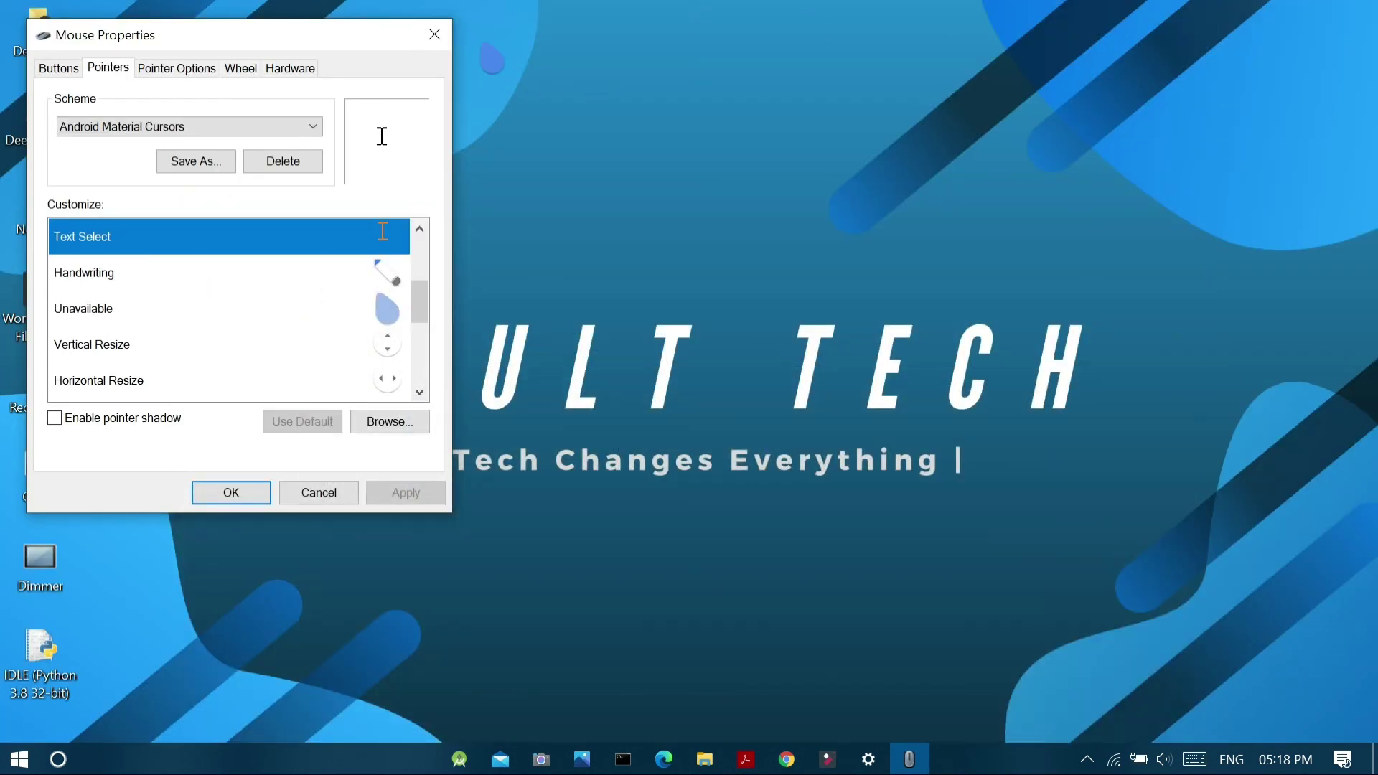
pyautogui.click(230, 490)
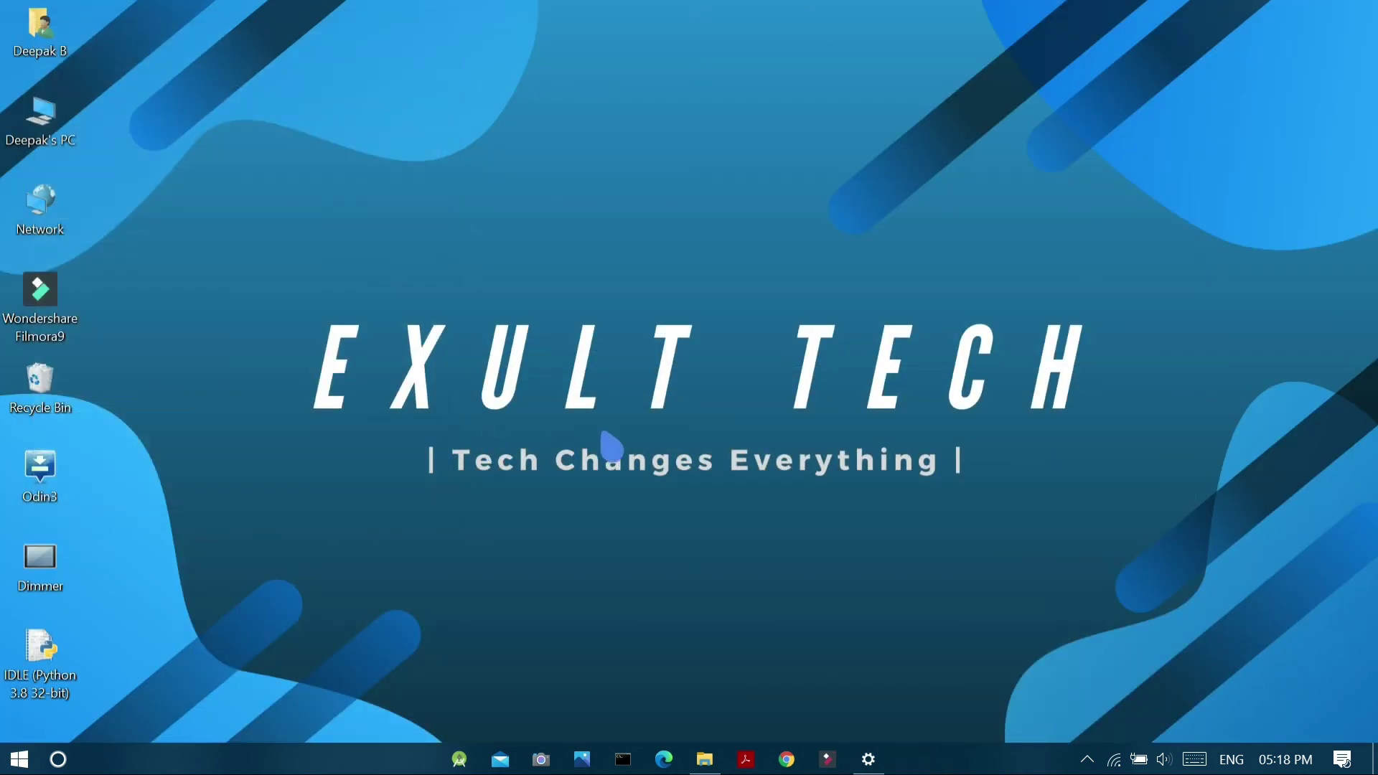